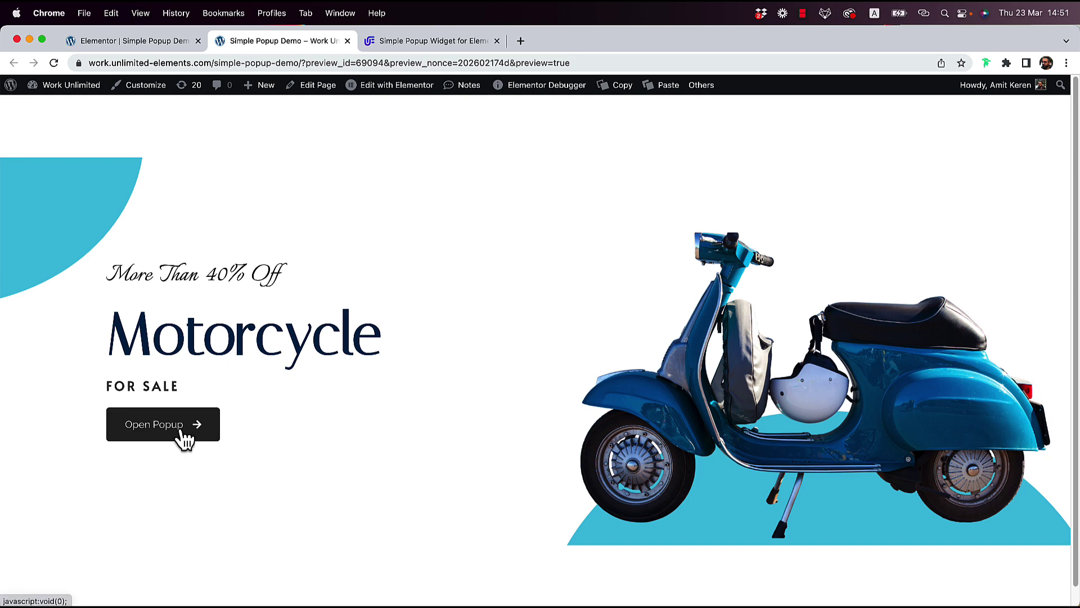
- Open the popup on the live page to preview the finished Specifications popup
left_click(163, 438)
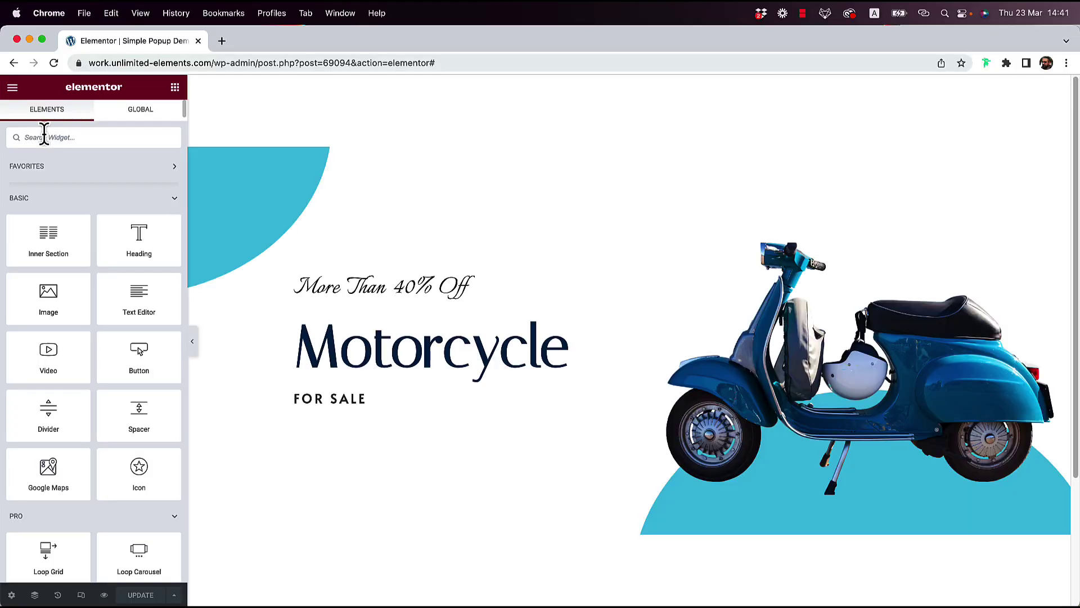
- Search 'simple po' and drag the Simple Popup widget beneath the FOR SALE heading
type("si")
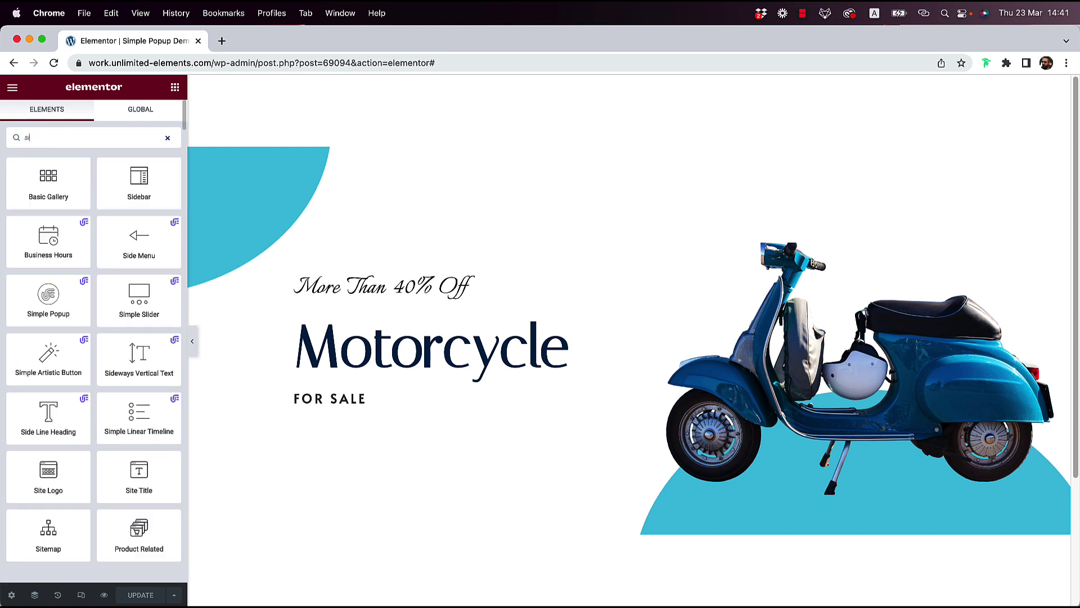
type("mple popup")
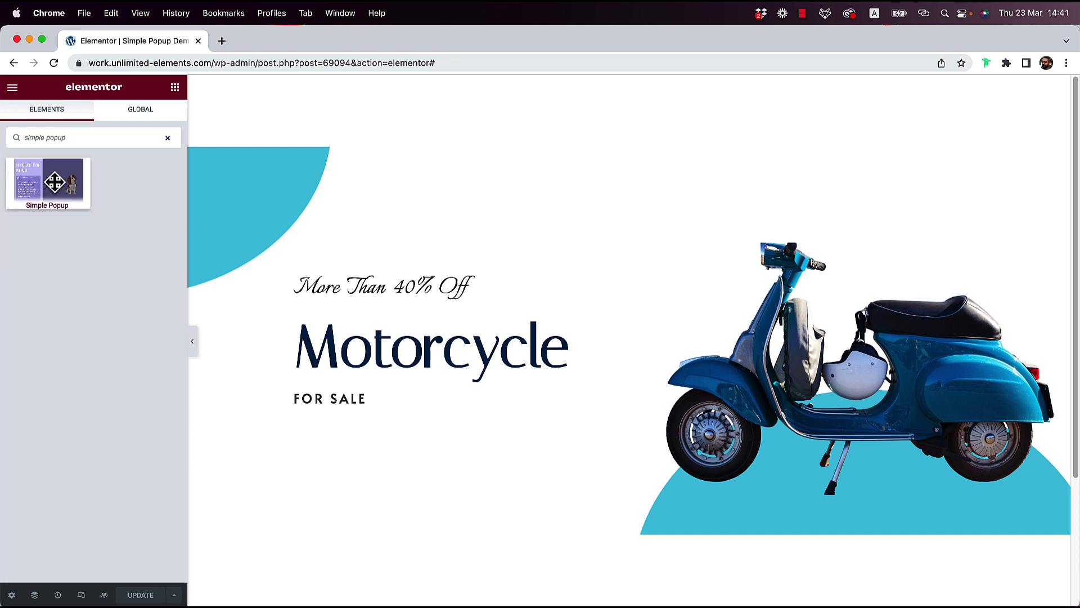
left_click_drag(53, 180, 371, 406)
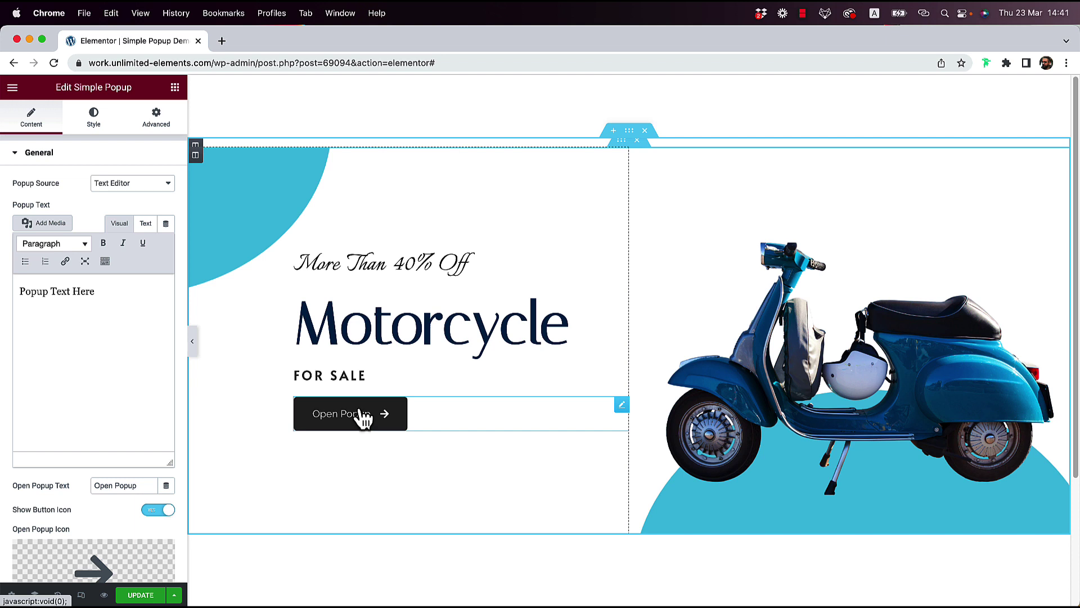
- Paste the model name and a period into the popup text, then update the page
left_click(110, 187)
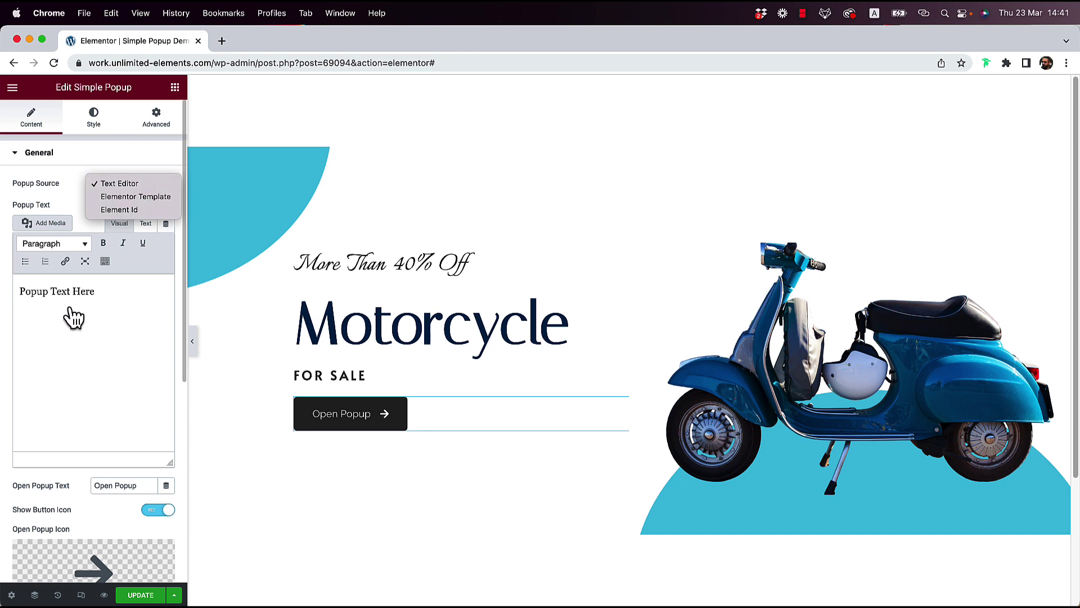
left_click(83, 323)
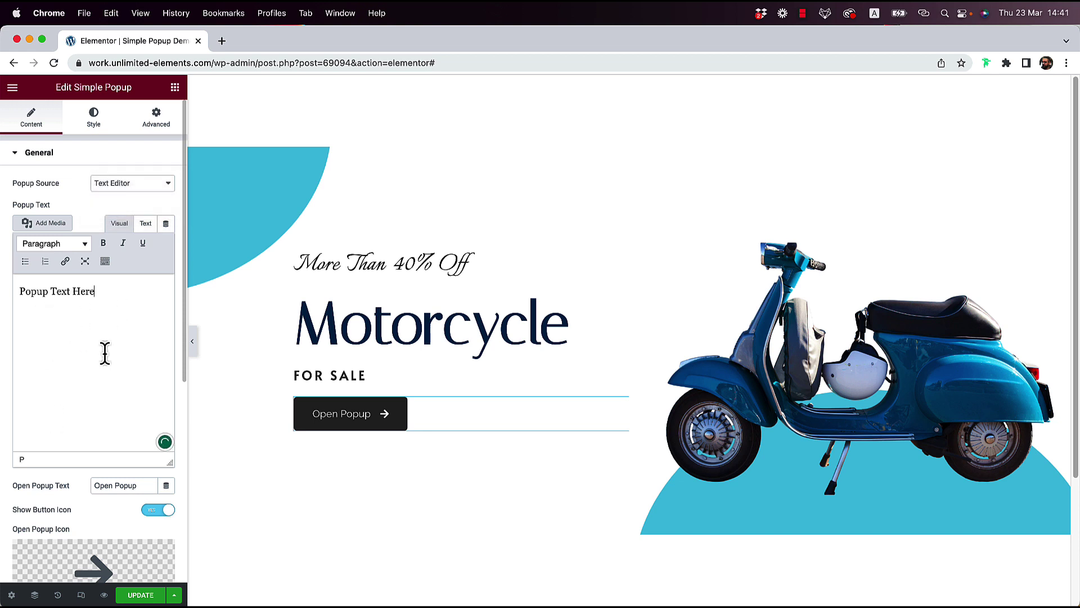
type("AC Schnitzer K 1200R Sport")
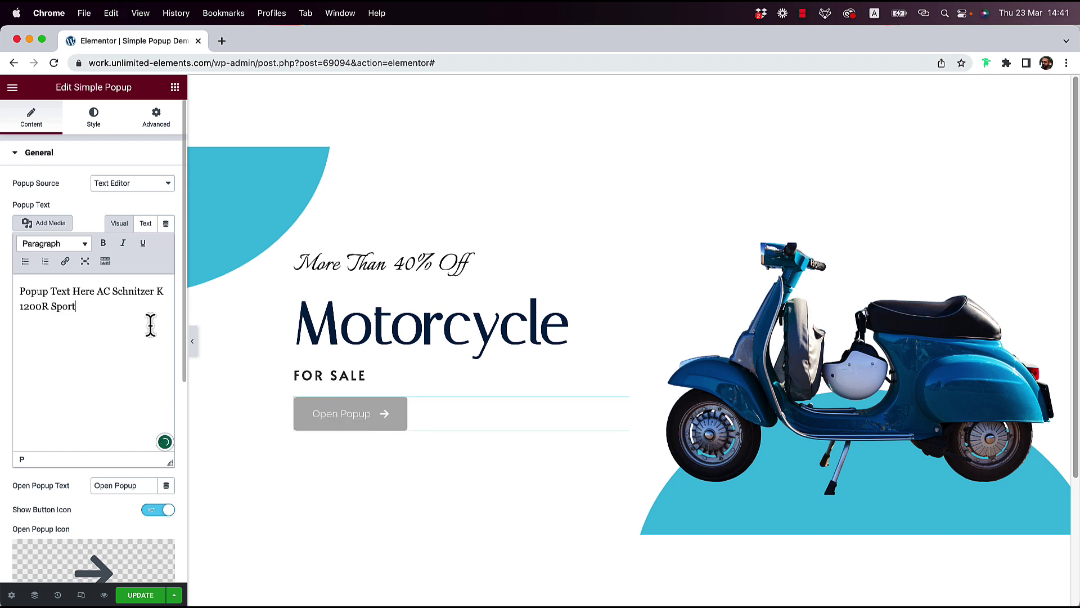
type(".")
left_click(141, 595)
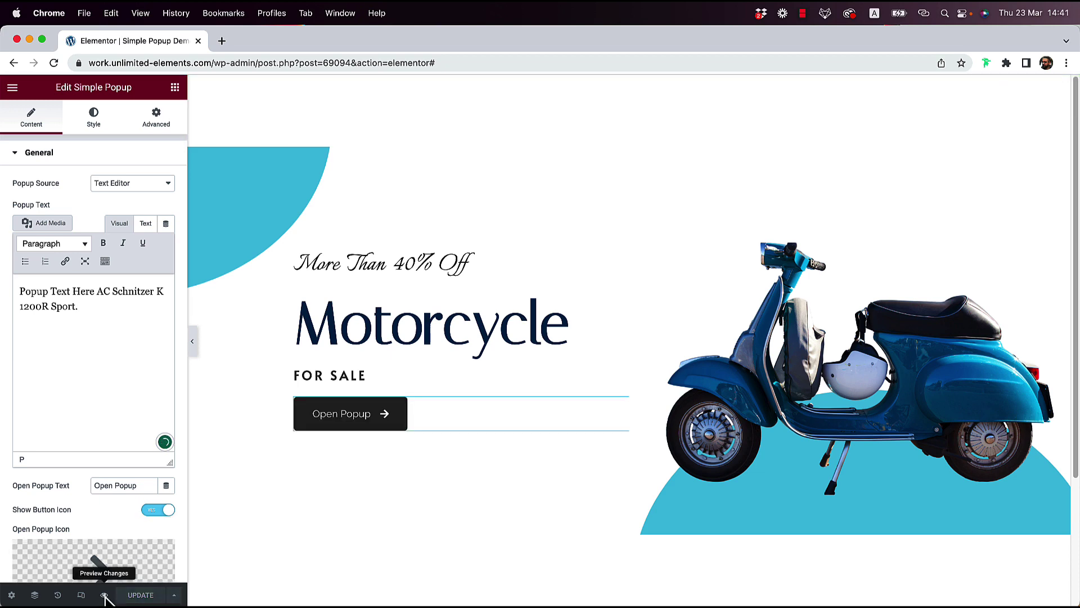
left_click(105, 595)
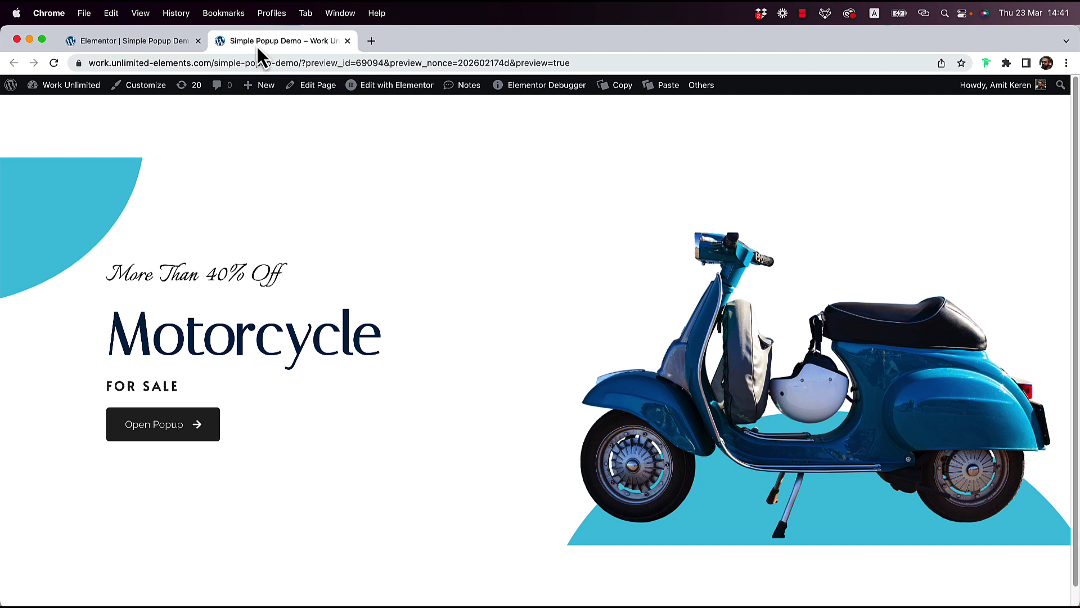
left_click(195, 442)
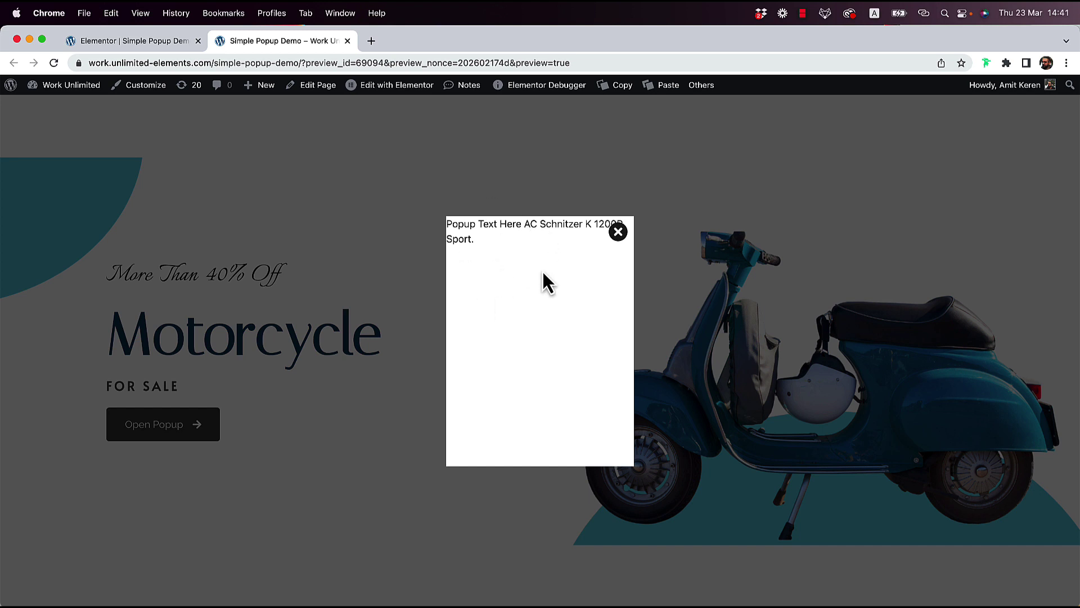
left_click(619, 233)
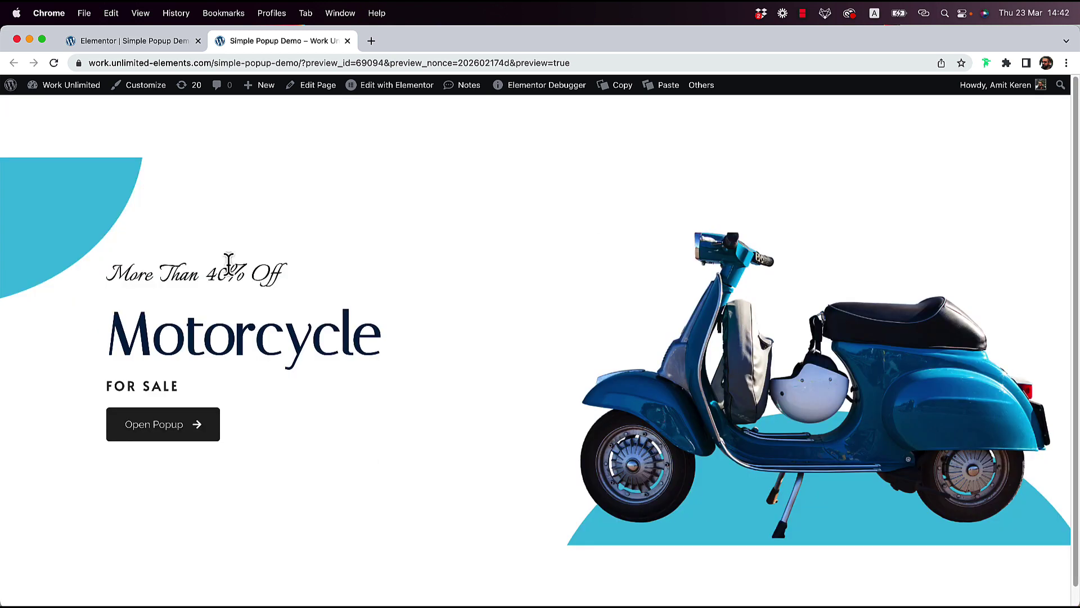
left_click(166, 443)
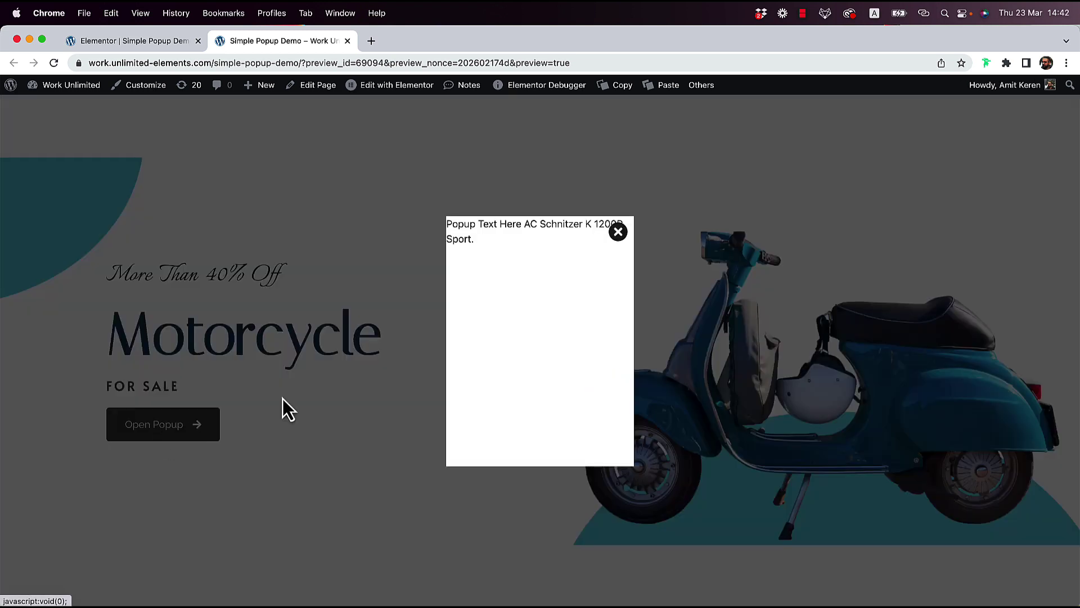
left_click(619, 232)
left_click(142, 49)
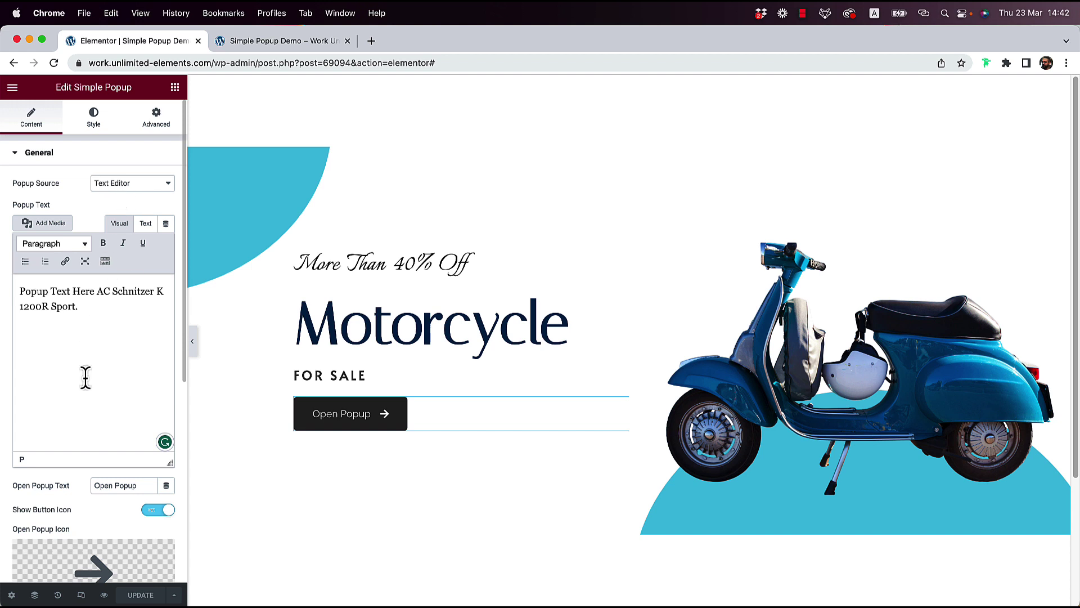
- Switch the popup source to Elementor Template 'Motorcycle | Section' and update the page
left_click(112, 184)
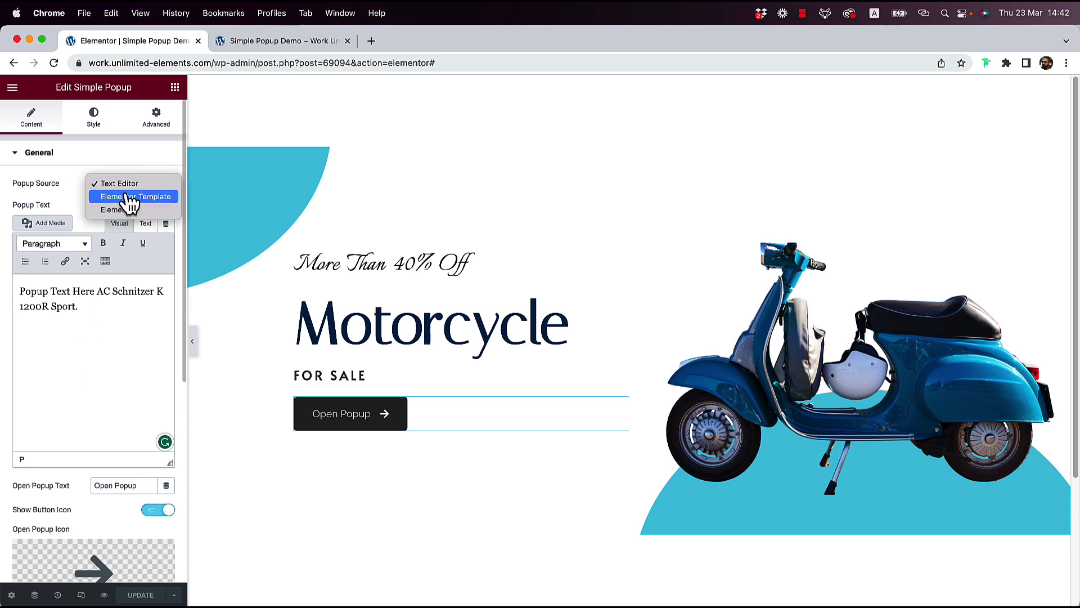
left_click(131, 197)
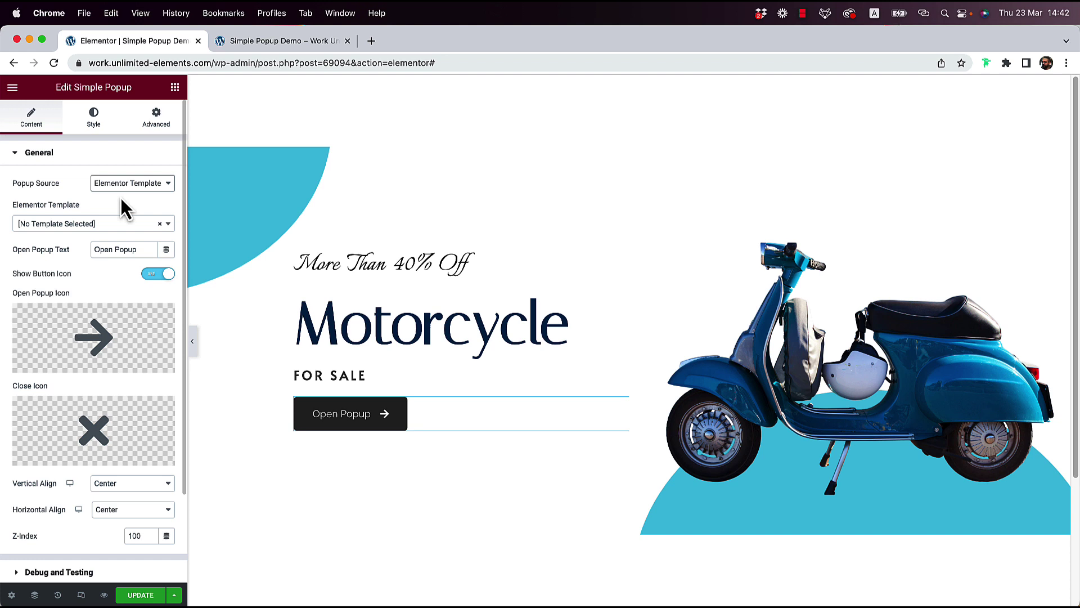
left_click(108, 224)
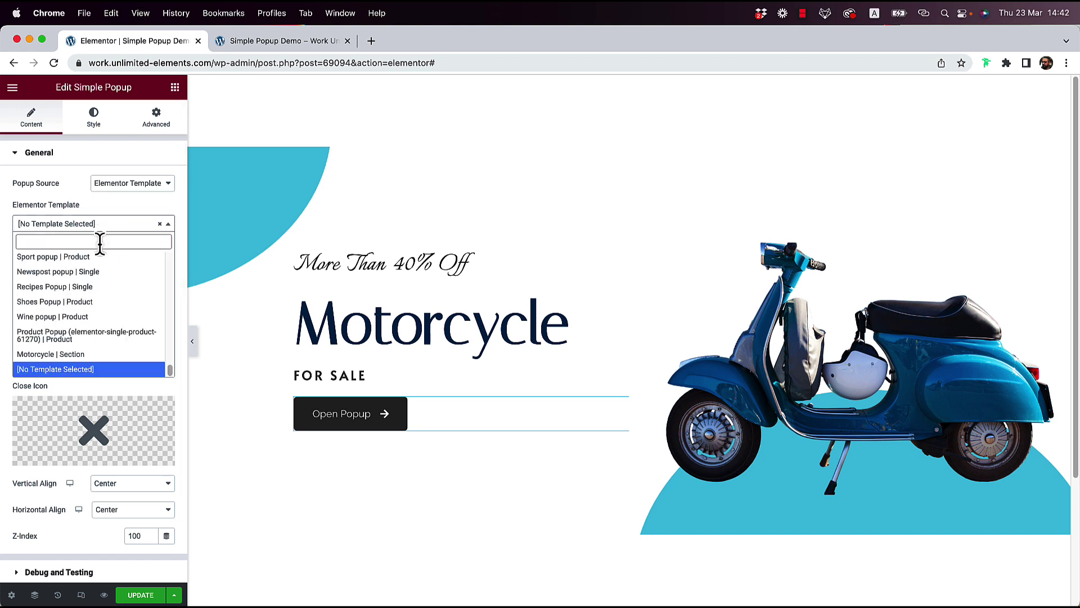
type("mo")
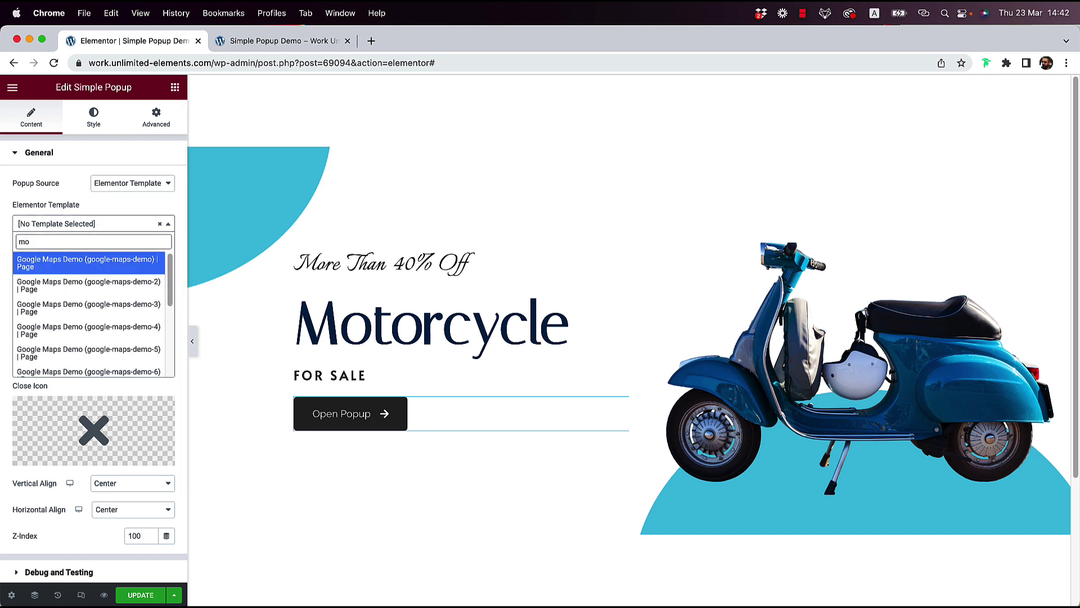
type("n")
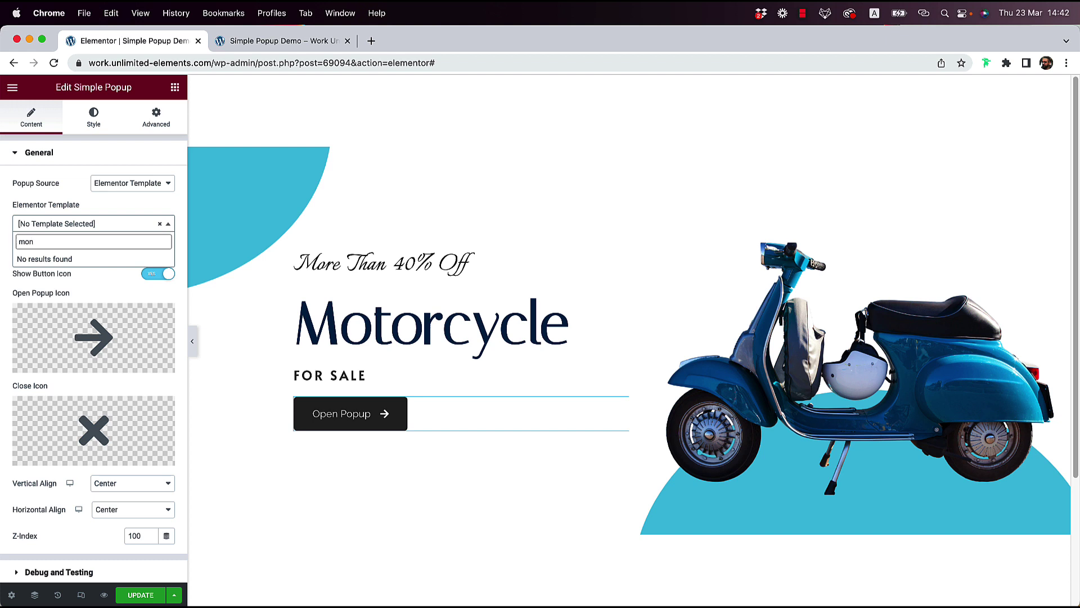
key("BackSpace")
type("t")
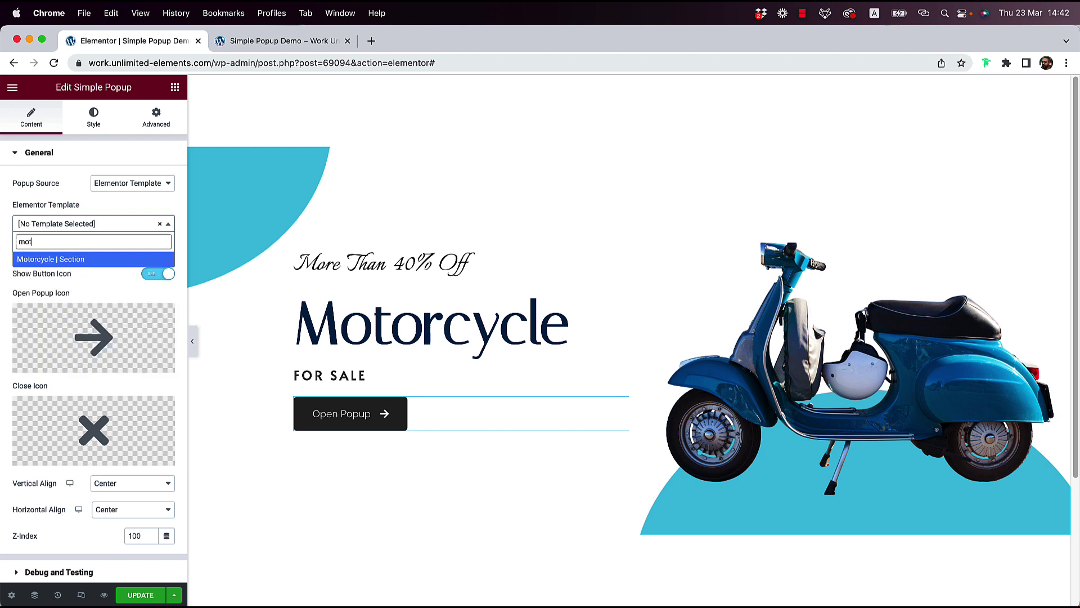
left_click(104, 260)
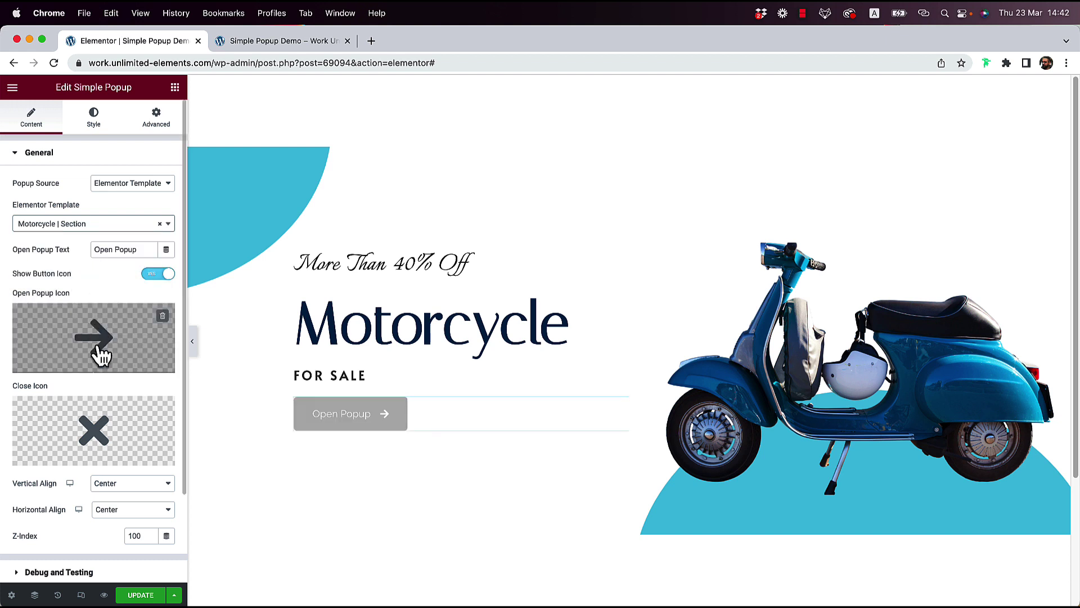
left_click(137, 597)
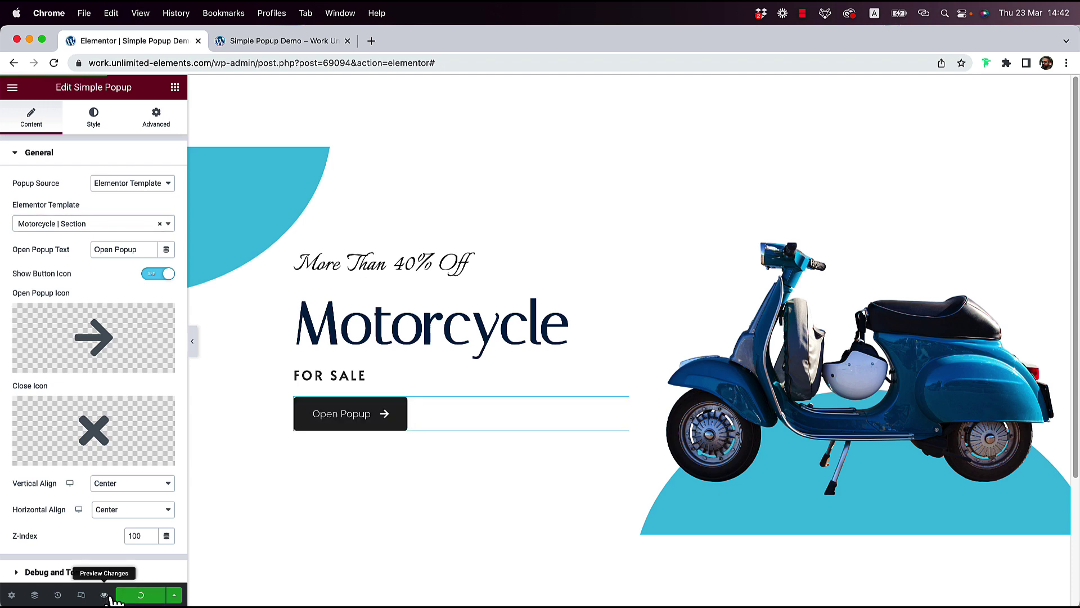
- Preview the saved page, open the popup to check the Motorcycle section content, then close it
left_click(105, 596)
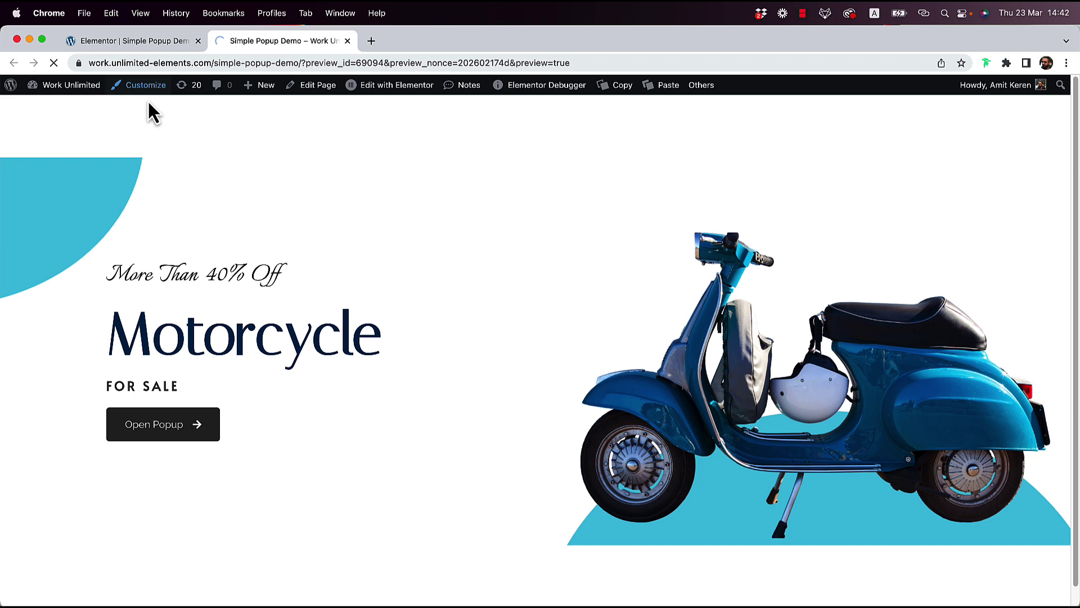
left_click(178, 426)
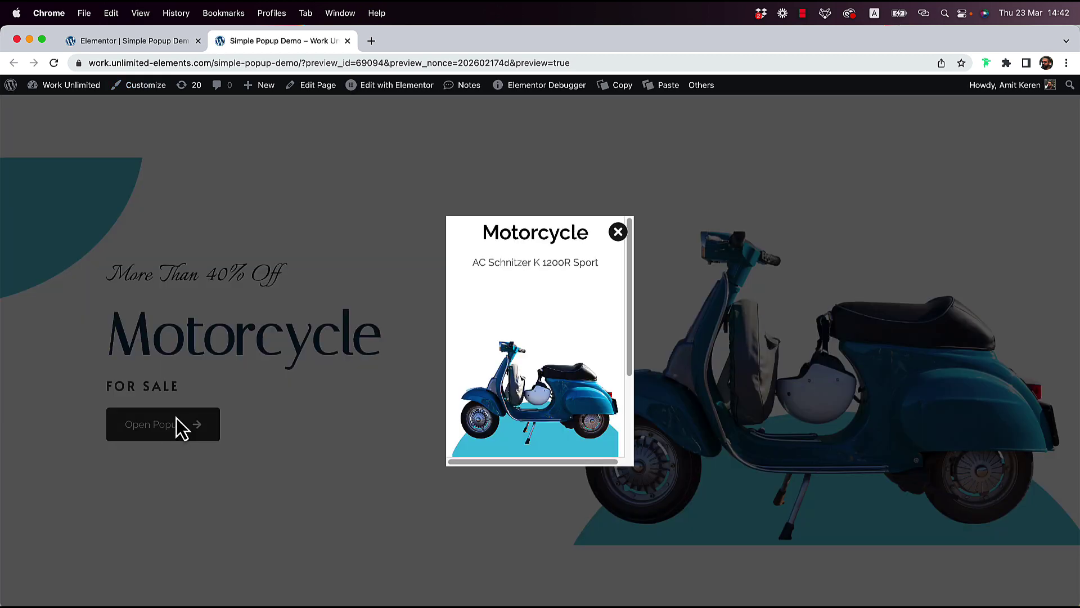
scroll(549, 309, "down", 3)
scroll(550, 309, "up", 3)
scroll(555, 313, "down", 3)
scroll(580, 287, "up", 3)
left_click_drag(622, 299, 629, 262)
left_click(618, 232)
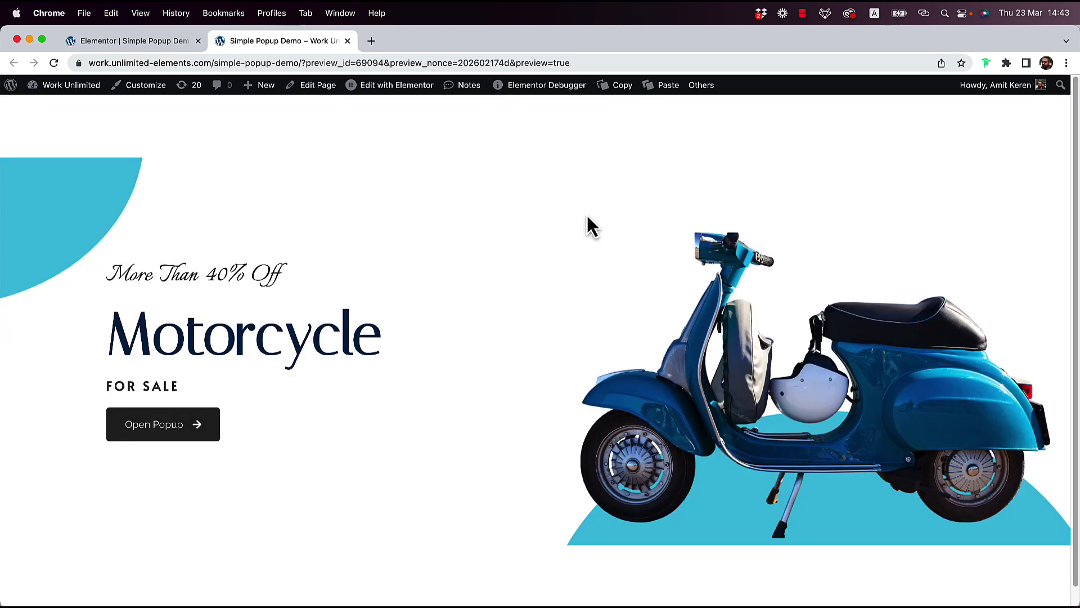
- Return to the editor tab and scroll the canvas down to the empty drop area
left_click(131, 43)
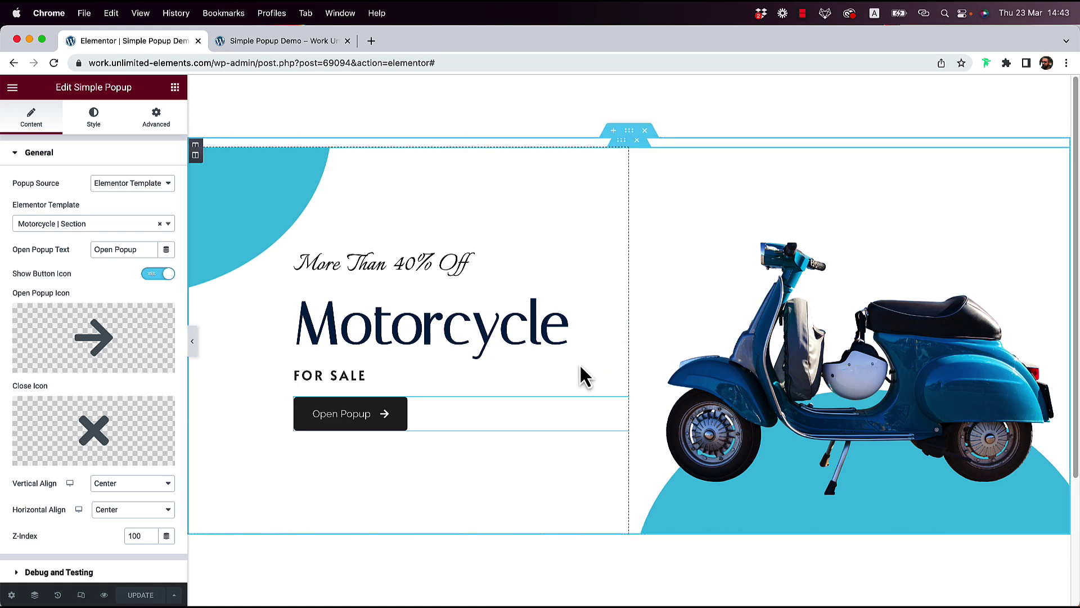
scroll(568, 444, "down", 5)
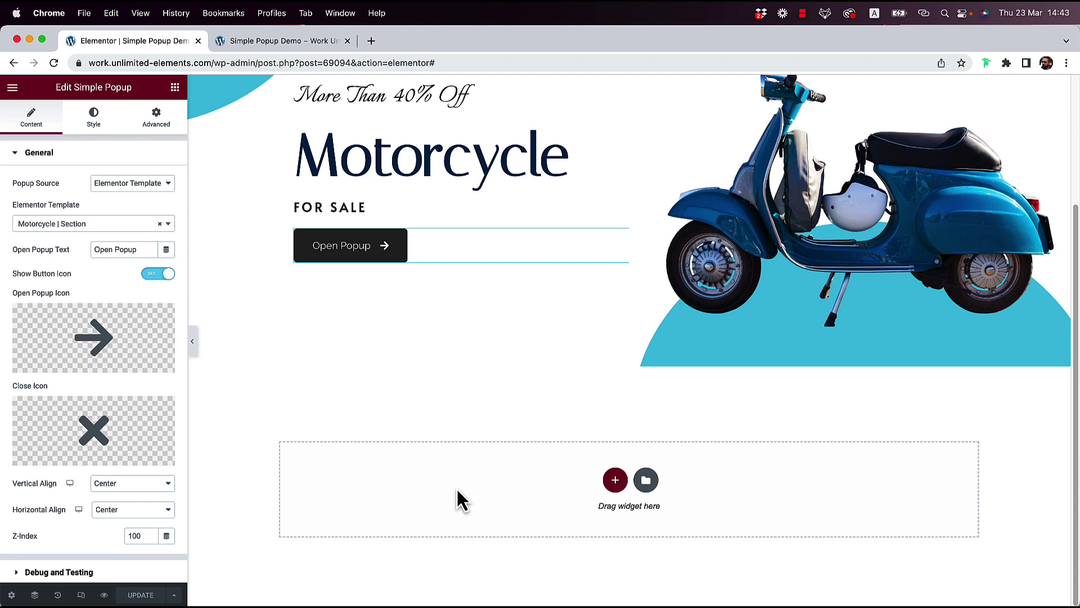
- Add a single-column section with a centered 'Specifications' heading below the Motorcycle section
left_click(617, 482)
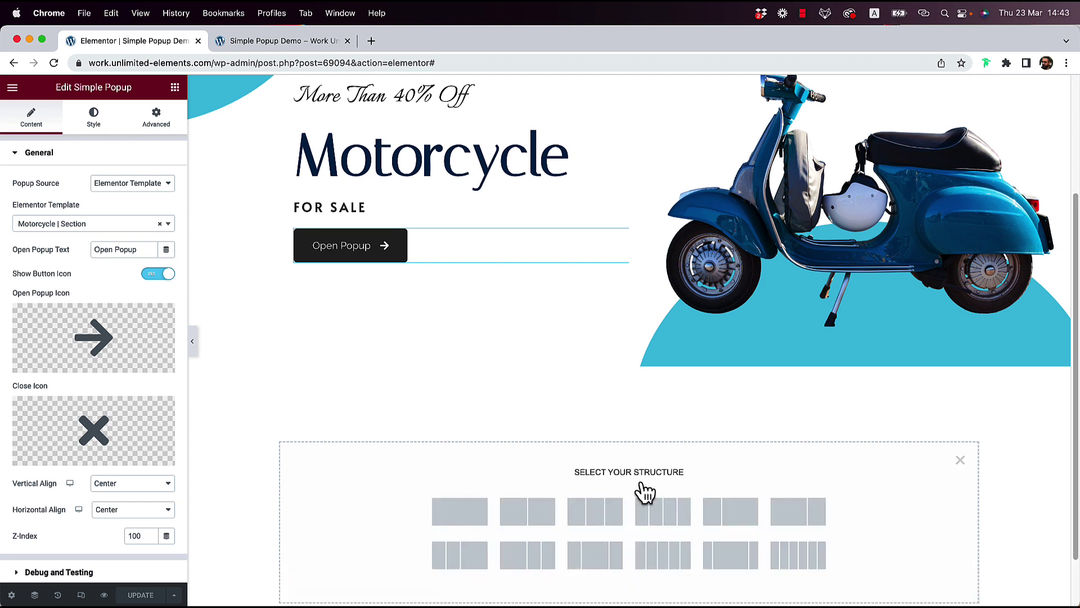
left_click(476, 529)
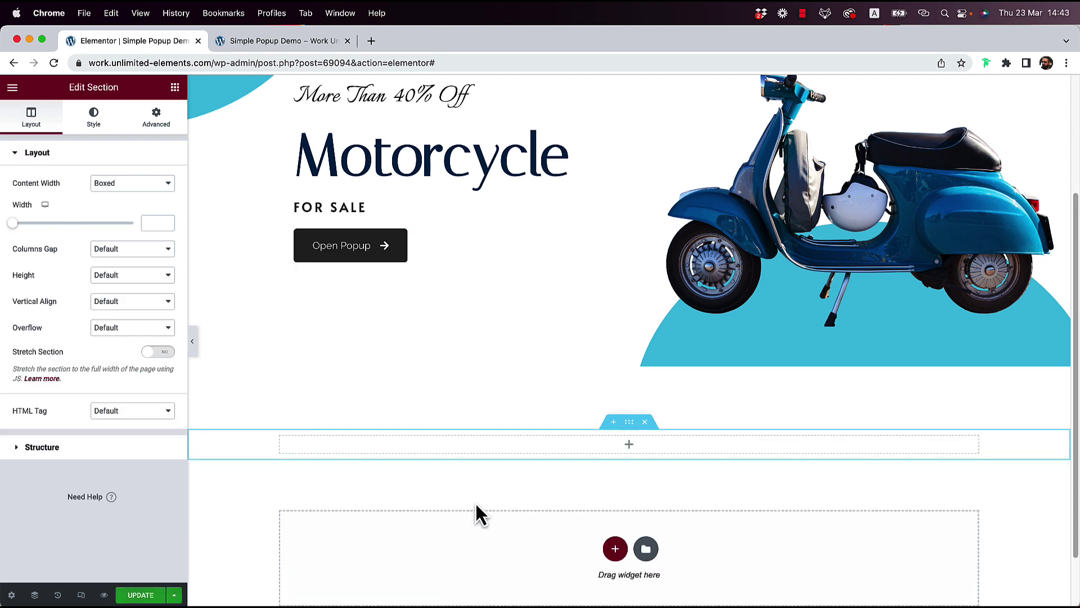
left_click(175, 88)
left_click_drag(138, 234, 535, 453)
triple_click(66, 201)
type("S")
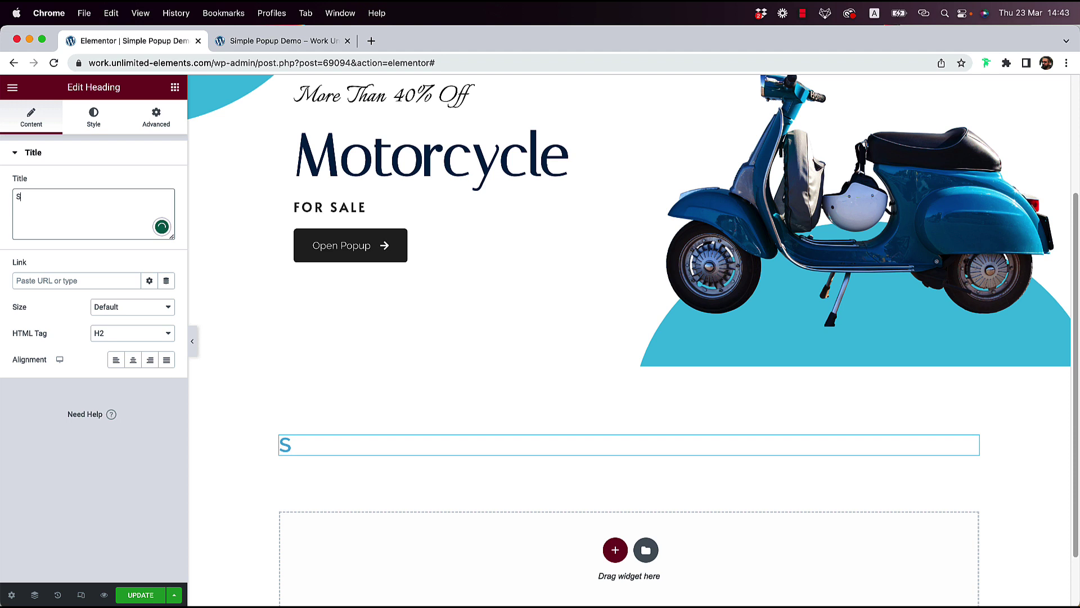
type("pecification")
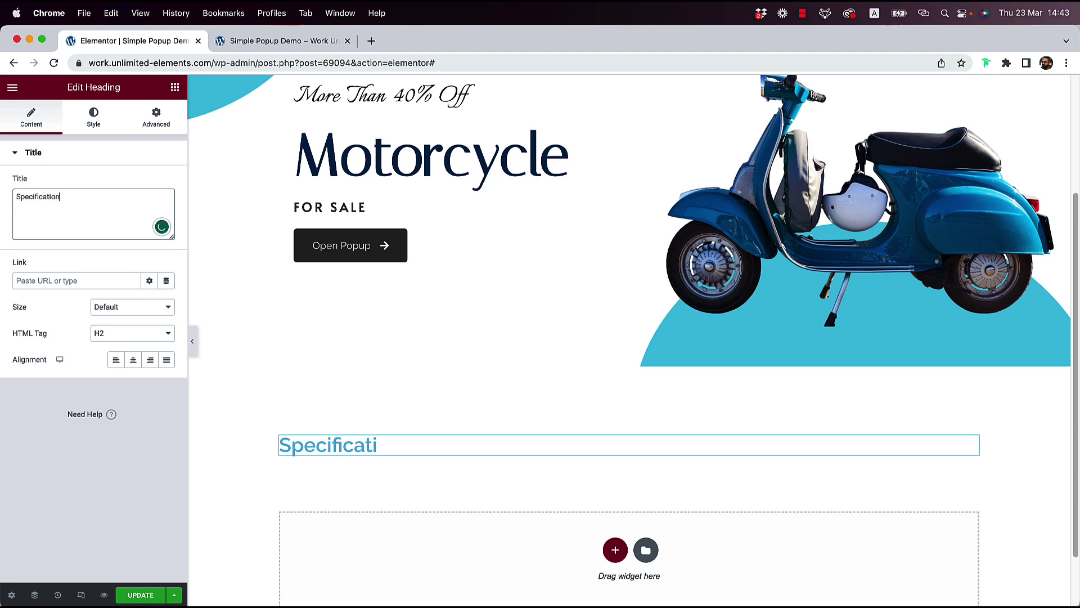
type("s")
left_click(133, 360)
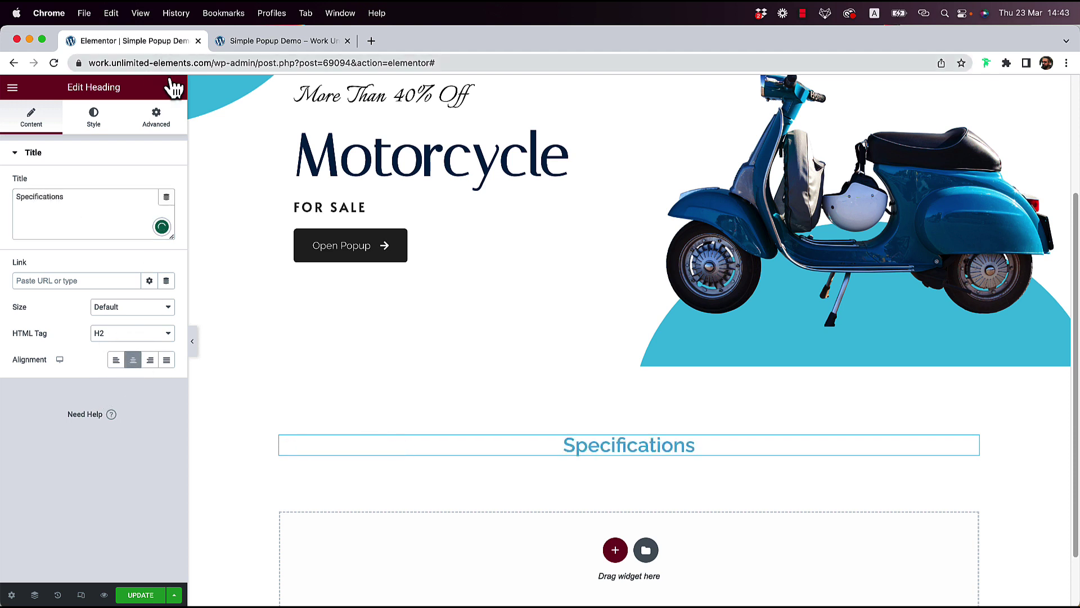
- Place an inner section under the heading and duplicate its column twice for four columns
left_click(174, 87)
left_click_drag(48, 247, 621, 453)
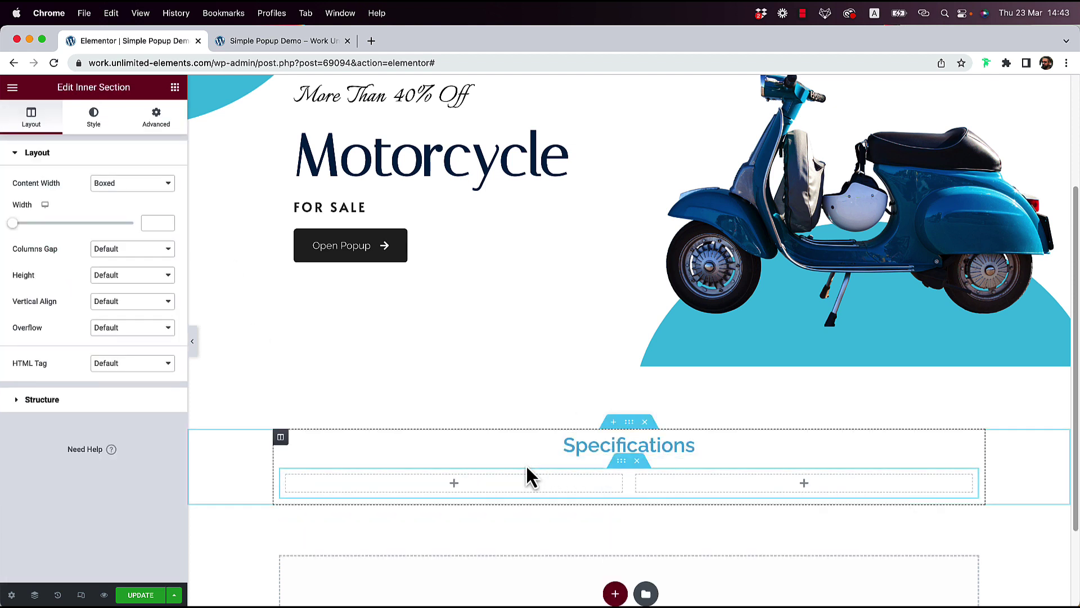
right_click(285, 484)
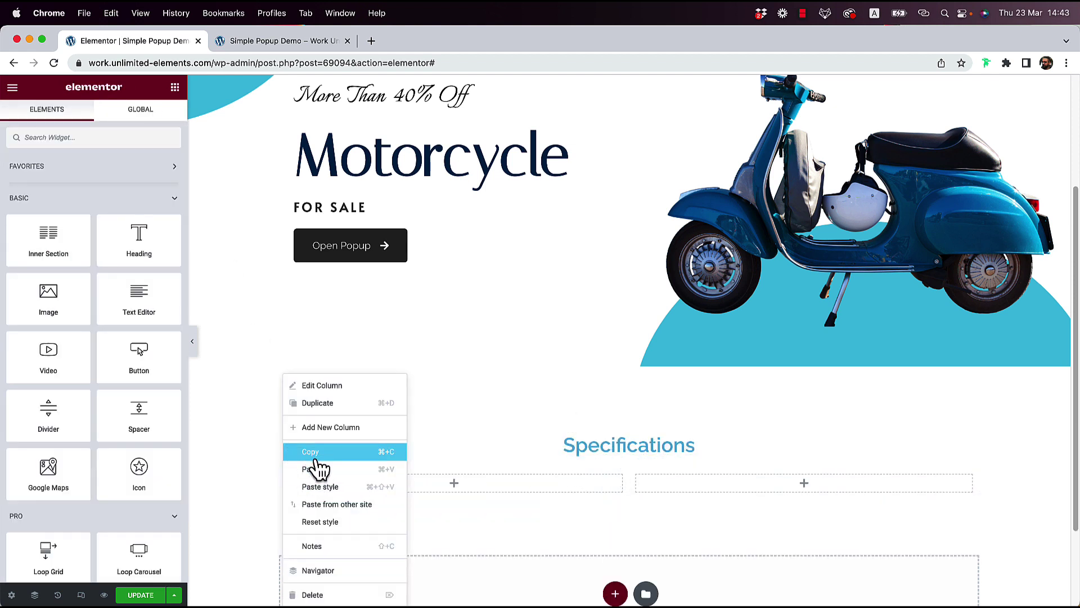
left_click(325, 403)
right_click(292, 482)
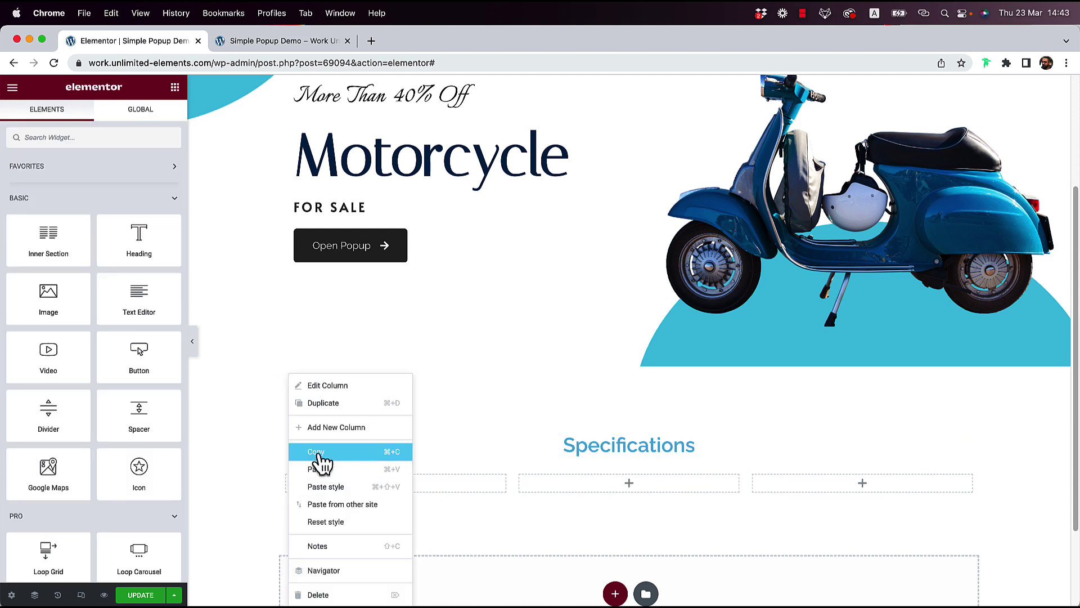
left_click(331, 403)
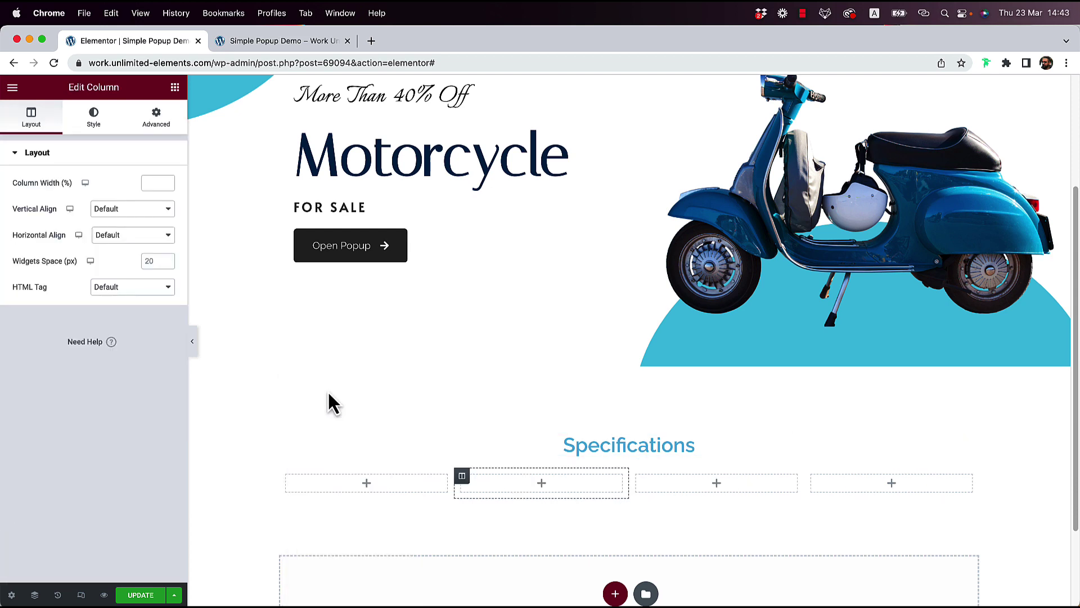
- Add a Semi Circle Progress Bar to the first column with a bright blue progress colour
left_click(175, 89)
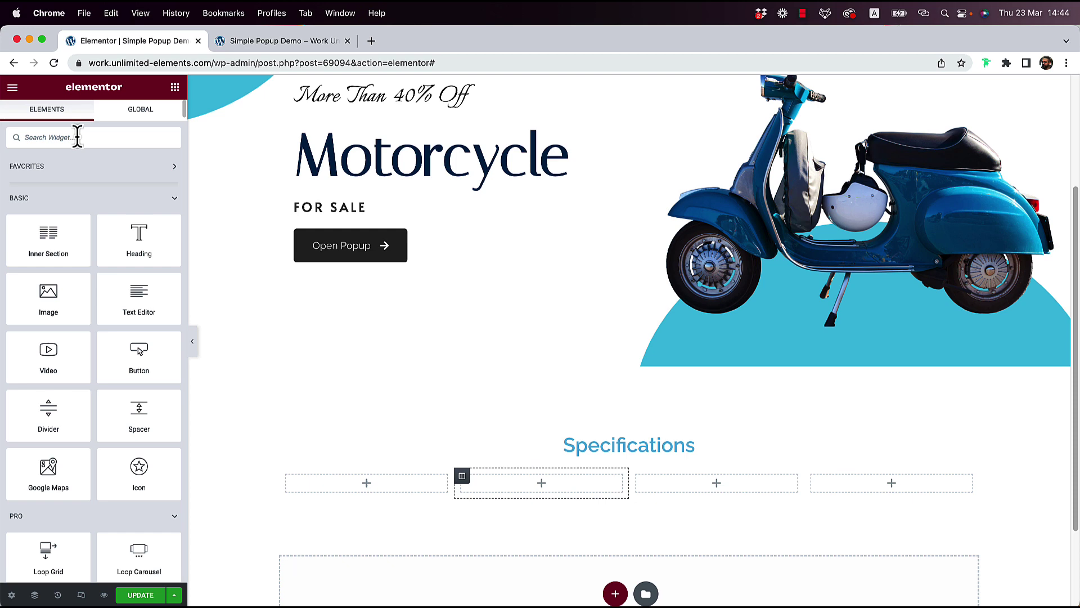
type("semi")
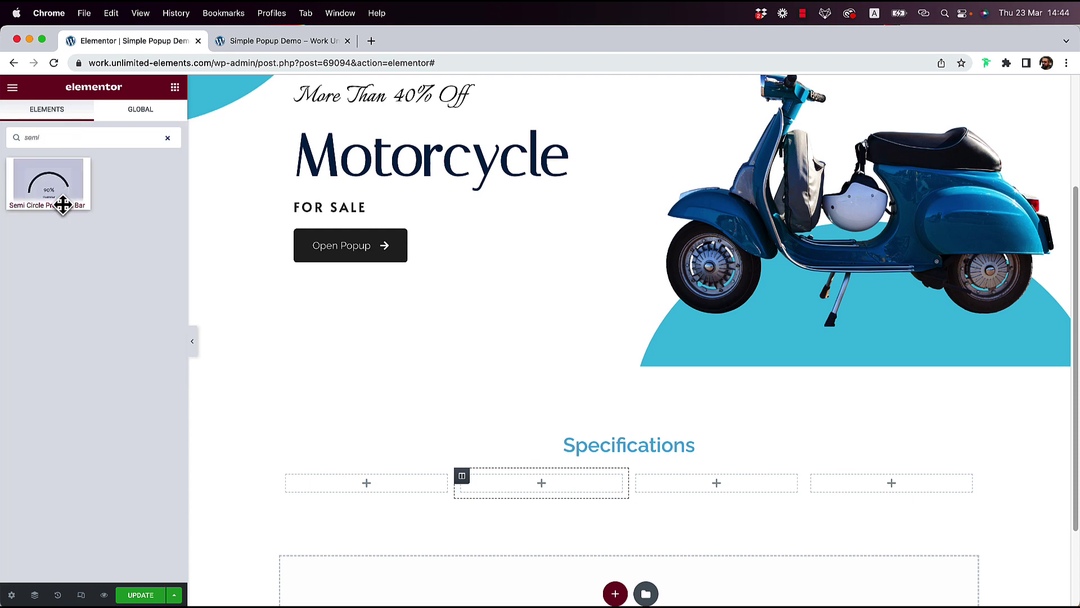
left_click_drag(58, 201, 400, 489)
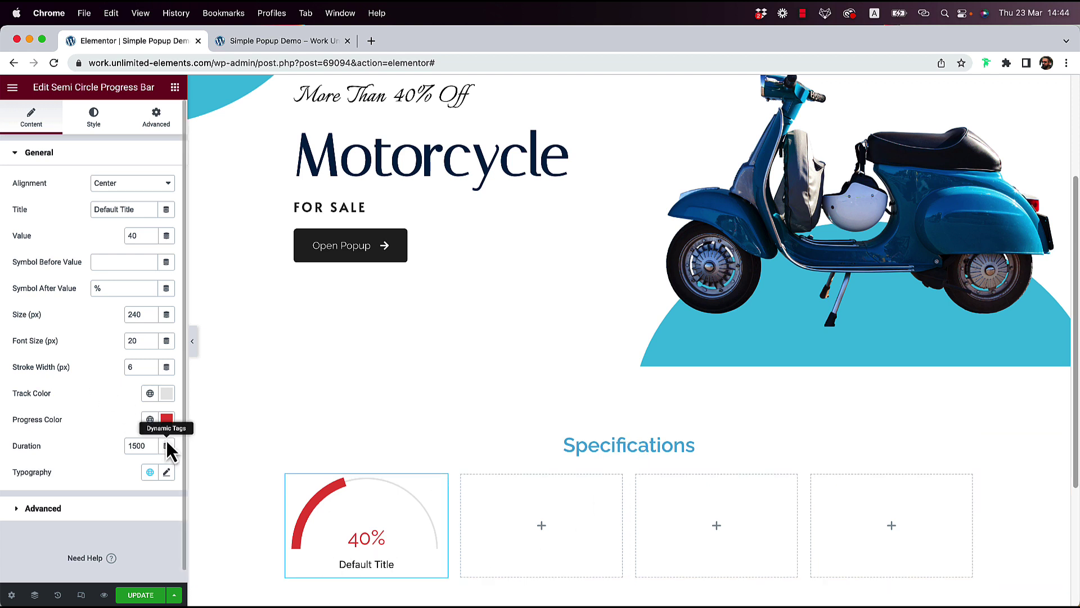
left_click(151, 423)
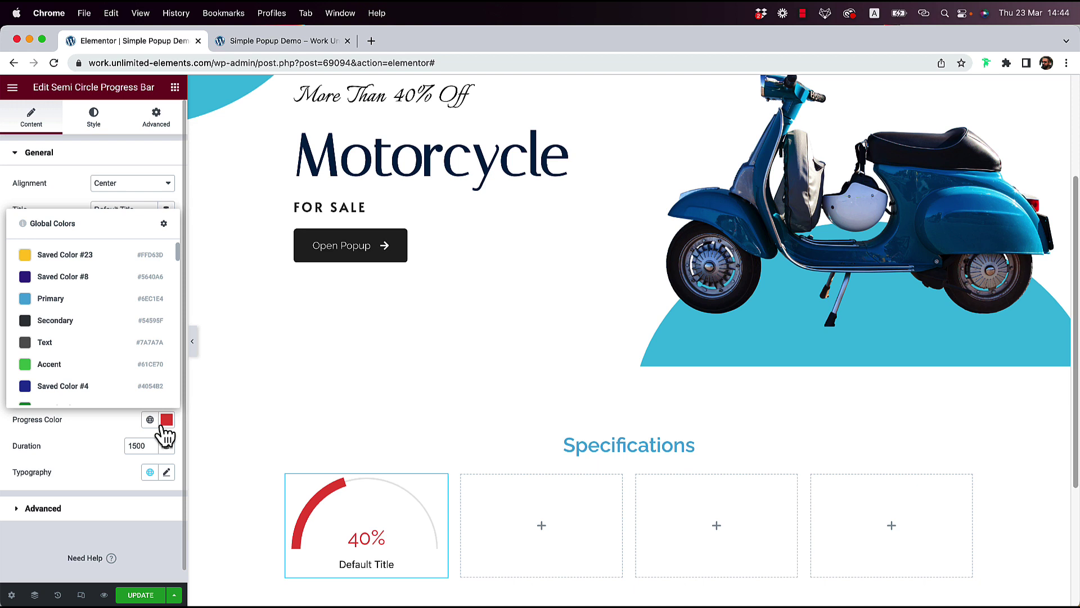
left_click(166, 421)
left_click(105, 358)
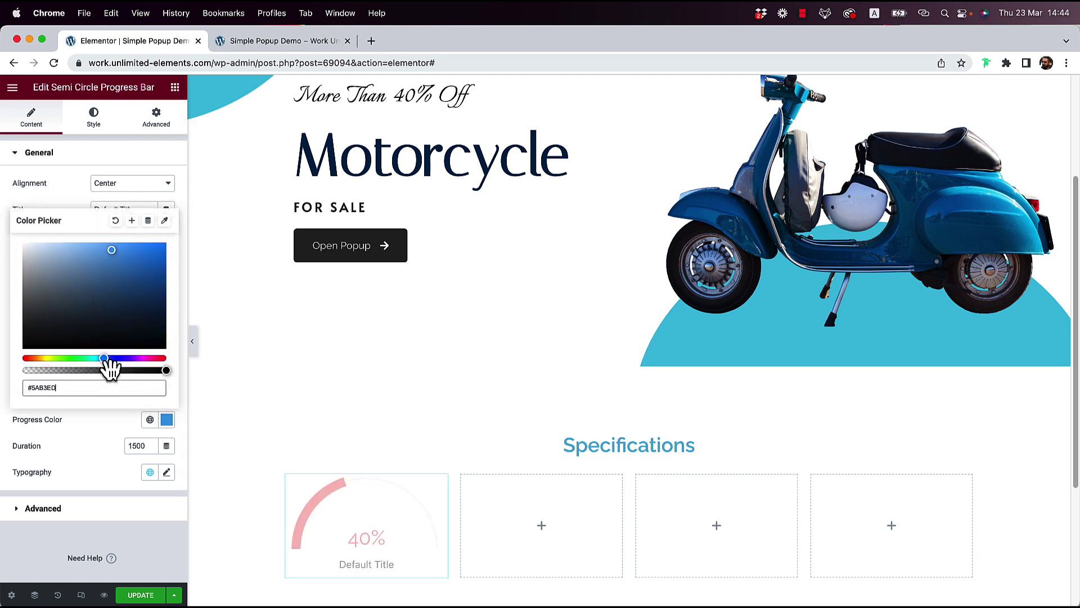
left_click(128, 242)
left_click(82, 203)
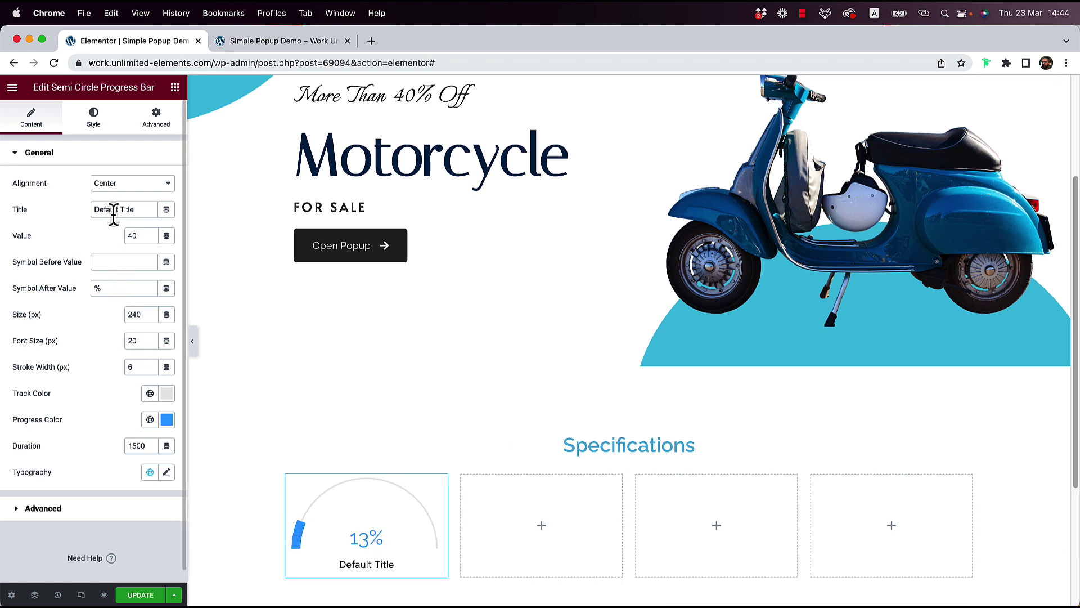
- Title the gauge 'Fuel Consumption' and set its value to 97
double_click(120, 207)
type("Fu")
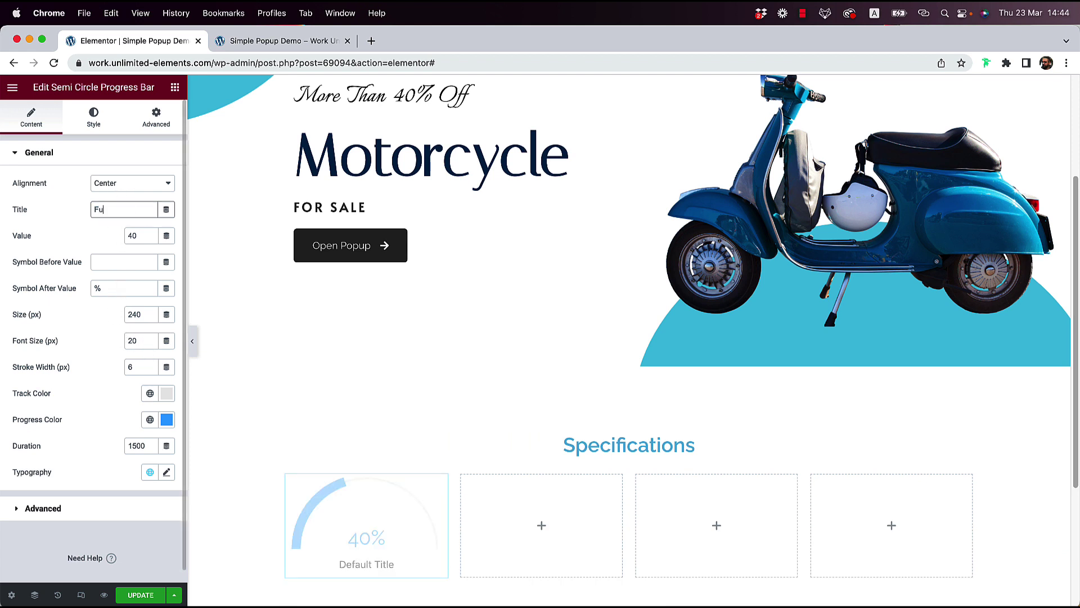
type("el Consumption")
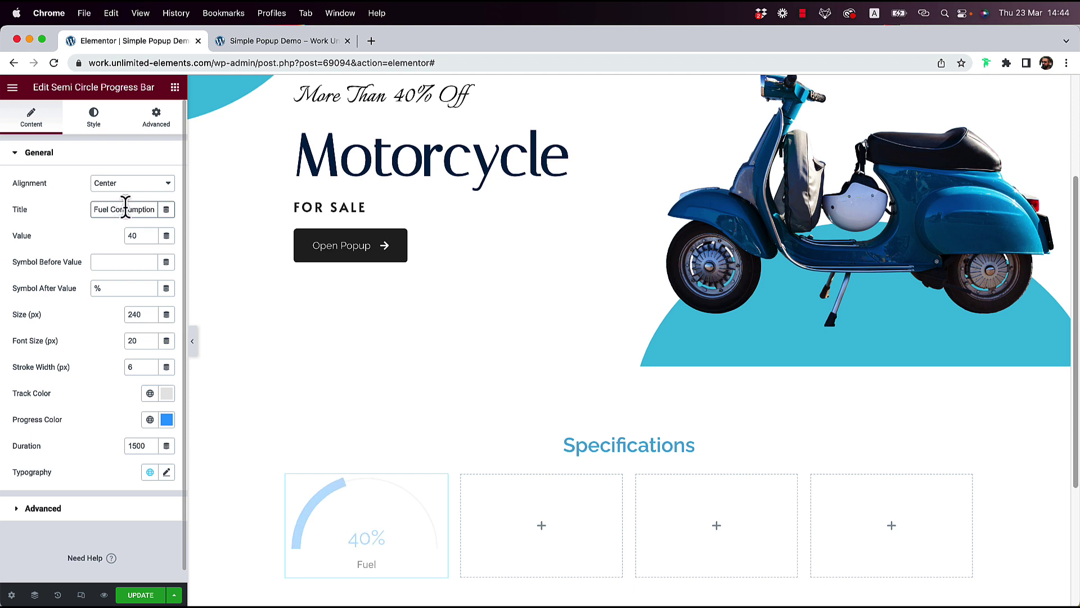
double_click(130, 236)
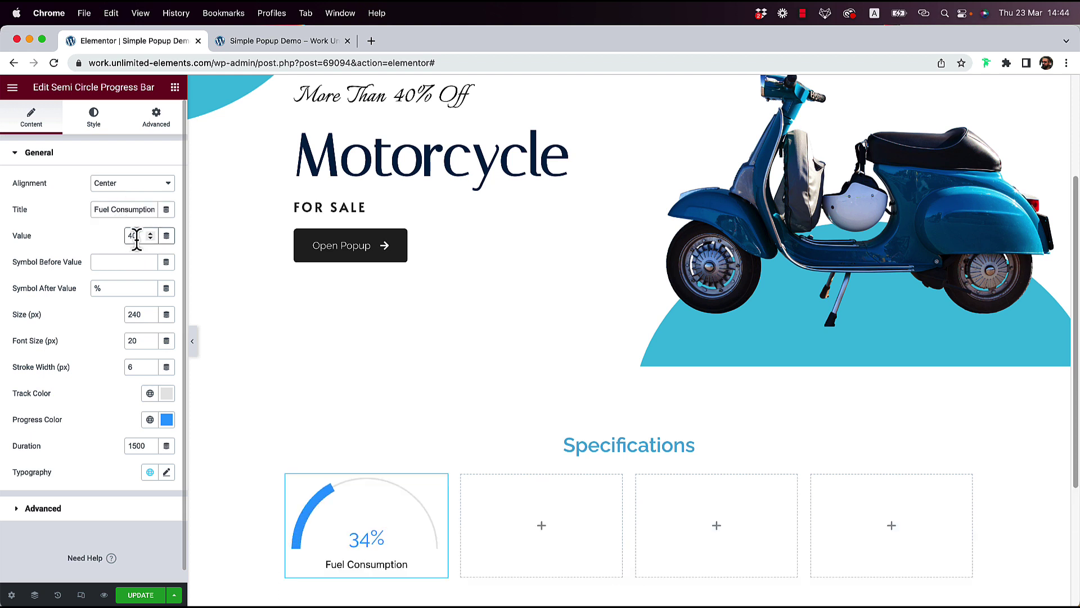
type("97")
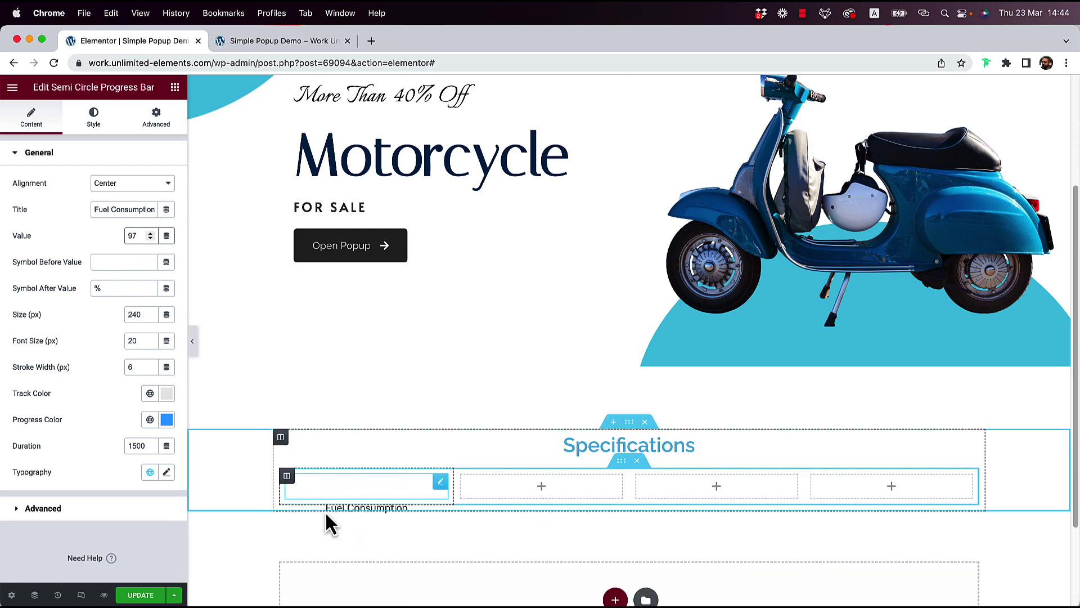
- Copy the Fuel Consumption gauge into the second column and make it Capacity at 83
right_click(365, 518)
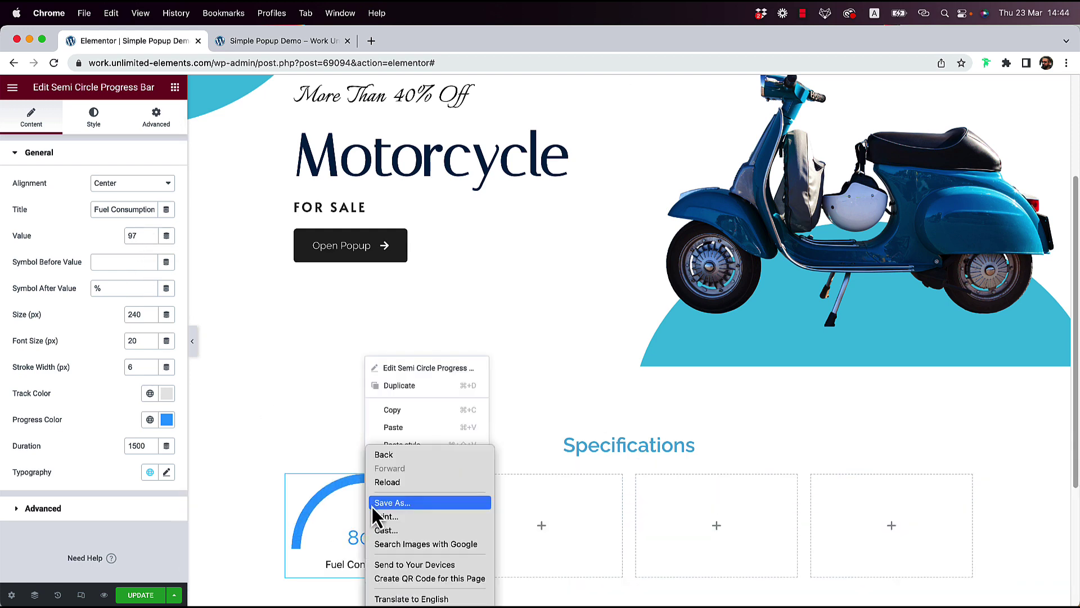
left_click(347, 518)
left_click(366, 410)
right_click(498, 512)
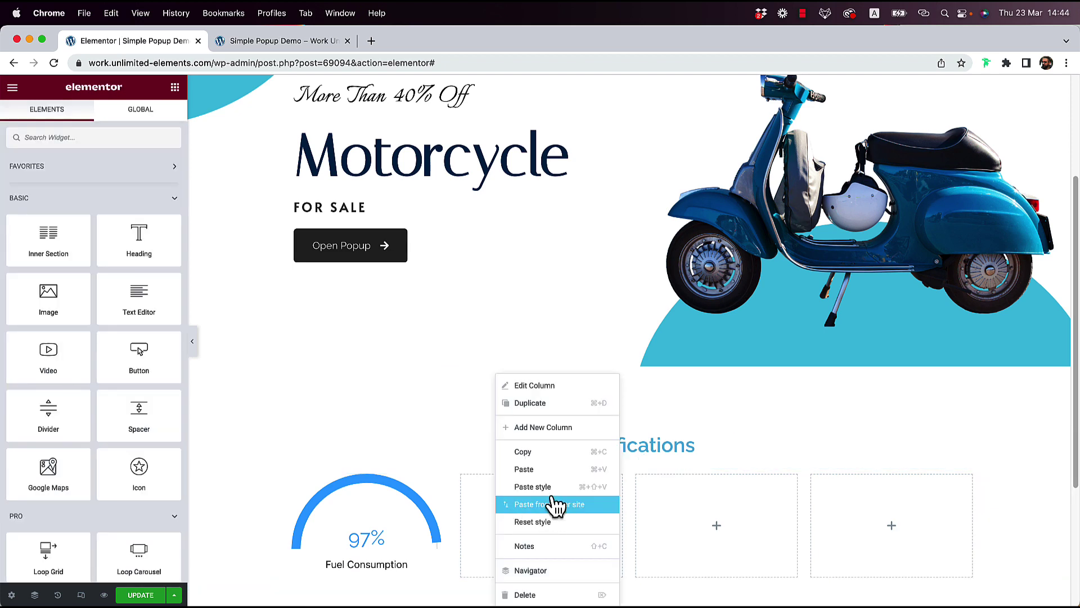
left_click(540, 469)
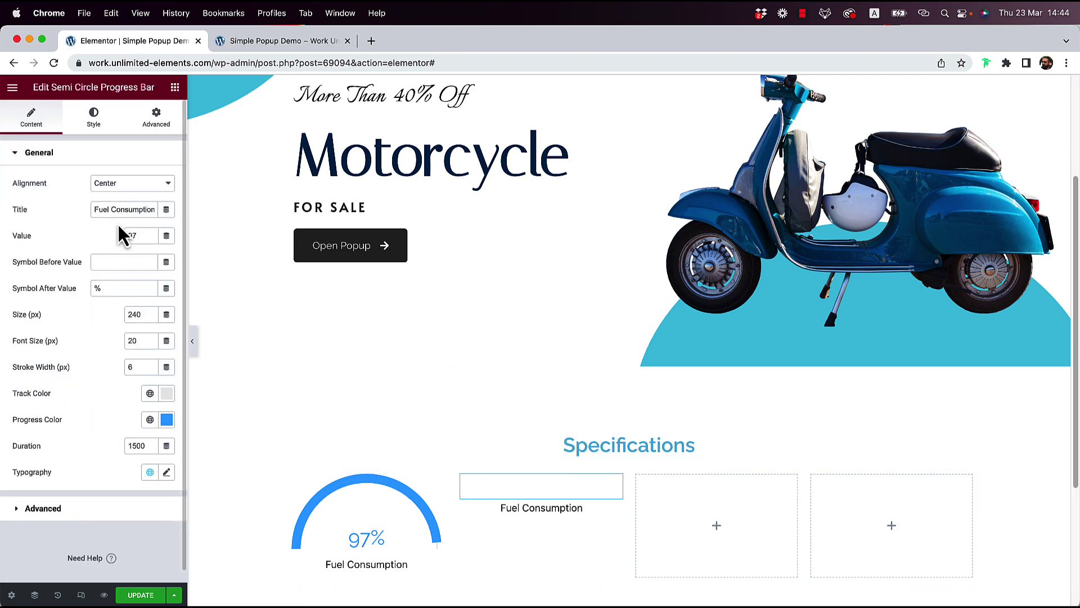
left_click_drag(155, 209, 96, 225)
type("Capacity")
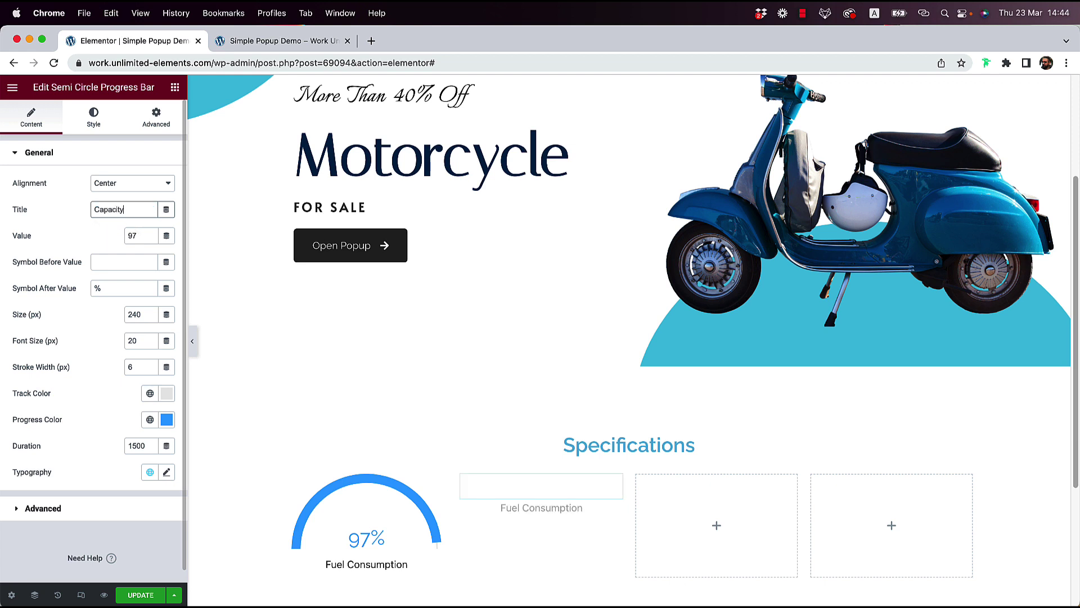
key("Tab")
type("83")
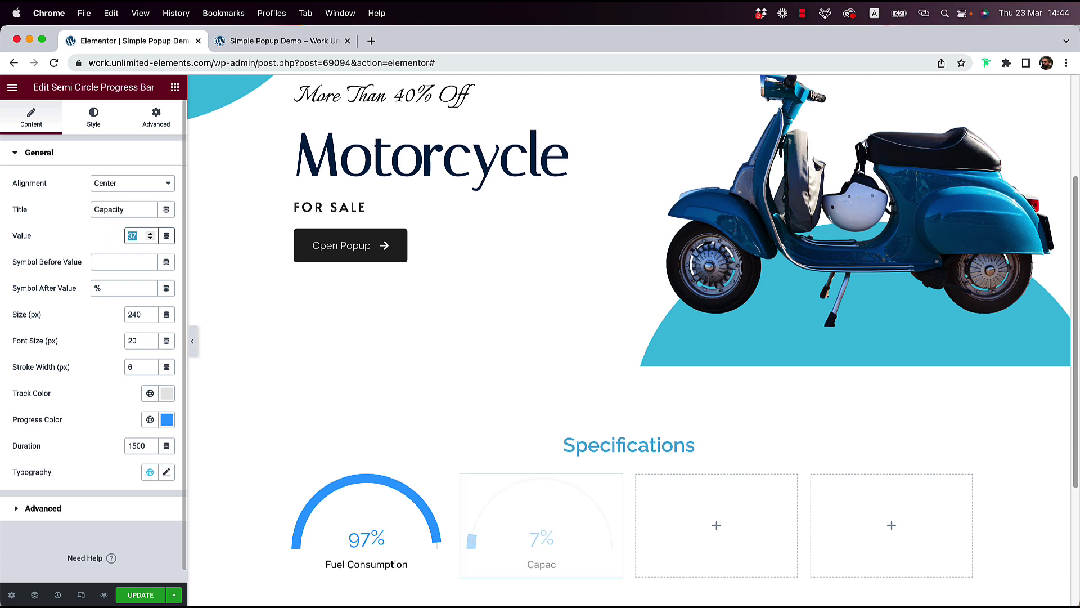
- Copy the Capacity gauge and enter 76 as the Breaks gauge value
right_click(543, 527)
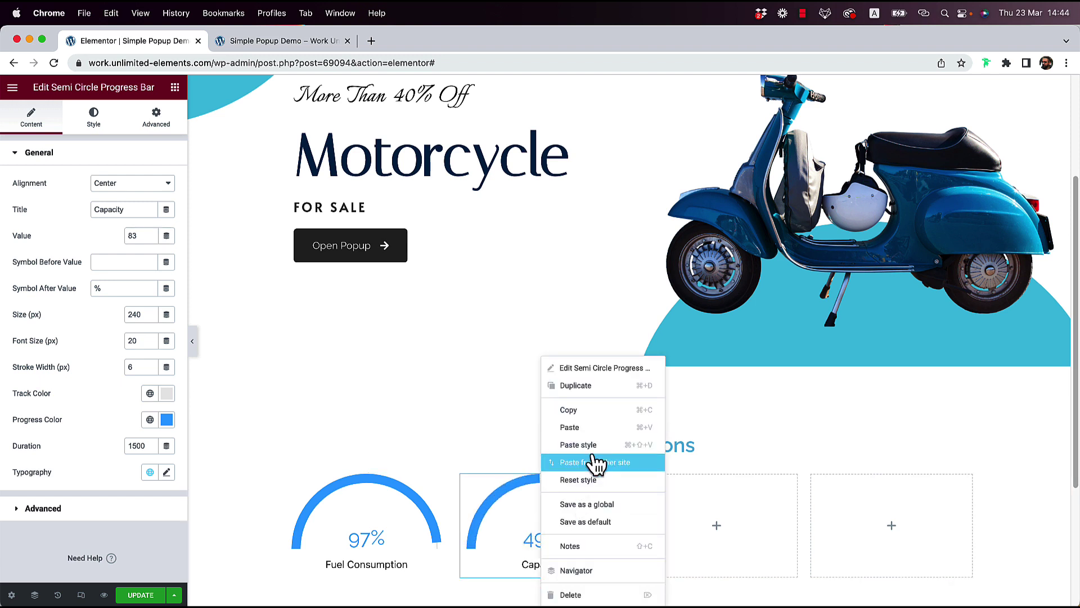
left_click(591, 413)
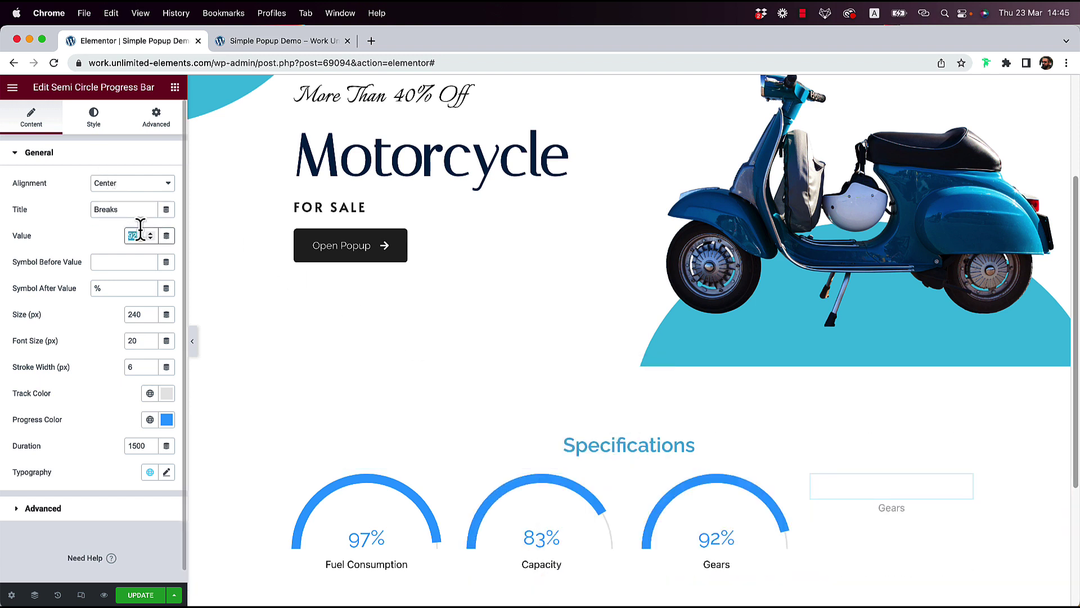
type("76")
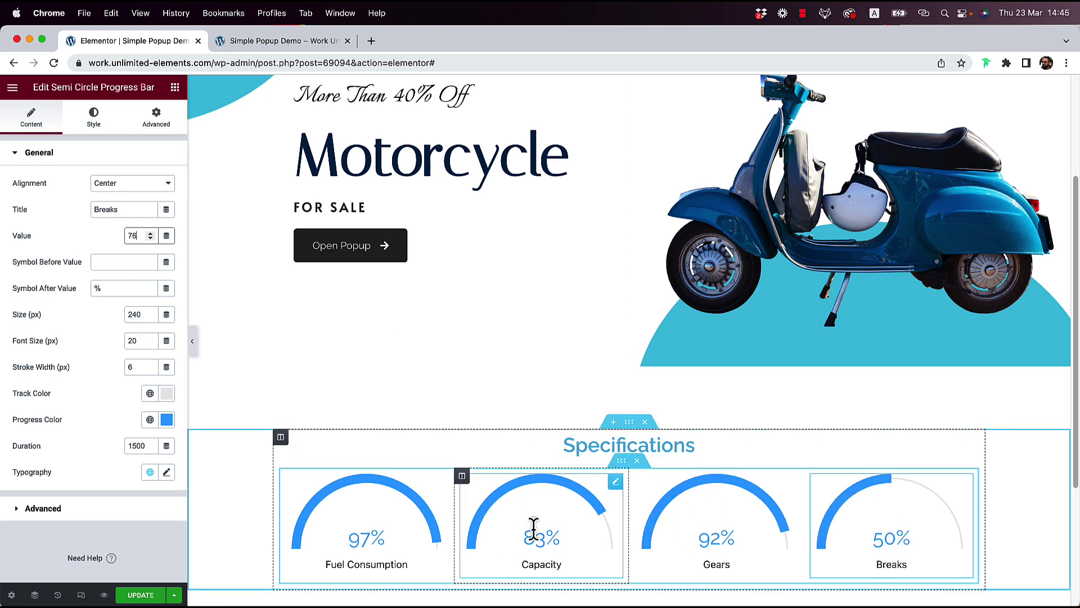
- Give the Specifications section 30 px top and bottom padding
scroll(533, 529, "down", 3)
left_click(630, 312)
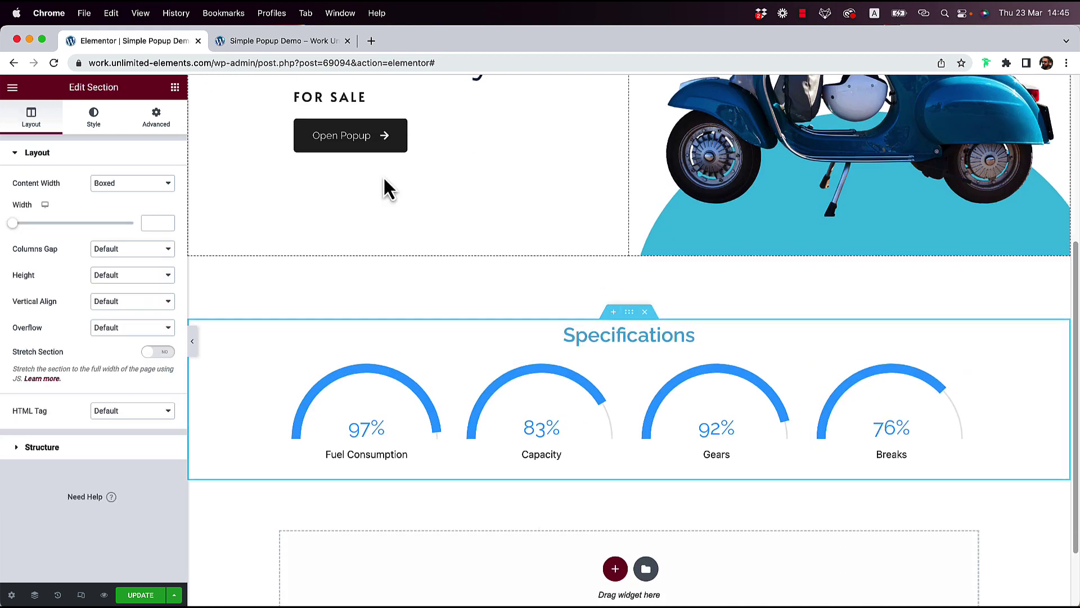
left_click(156, 119)
left_click(167, 246)
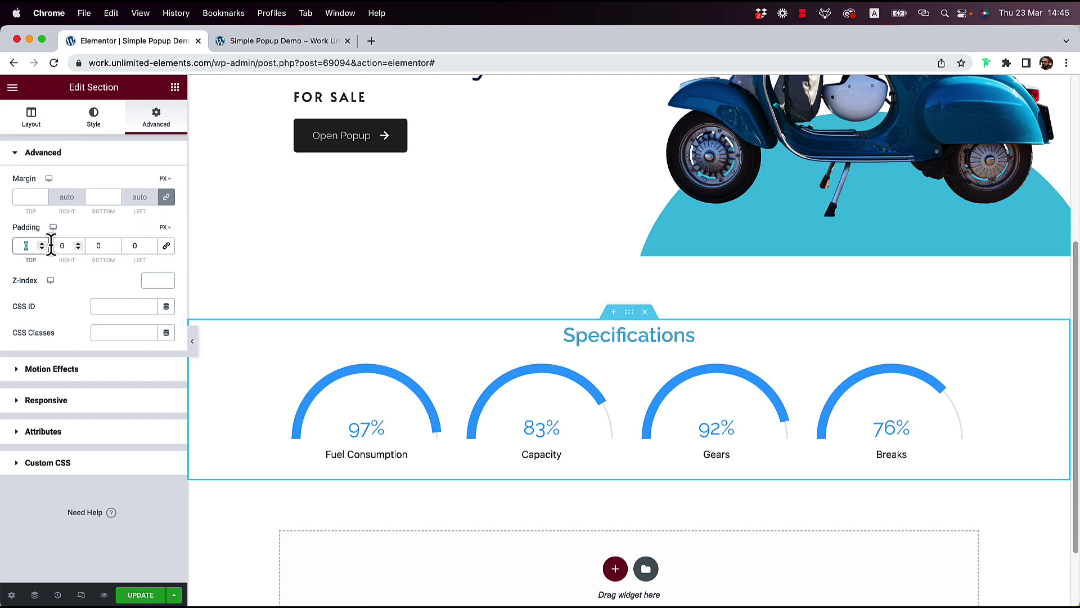
type("30")
key("Tab")
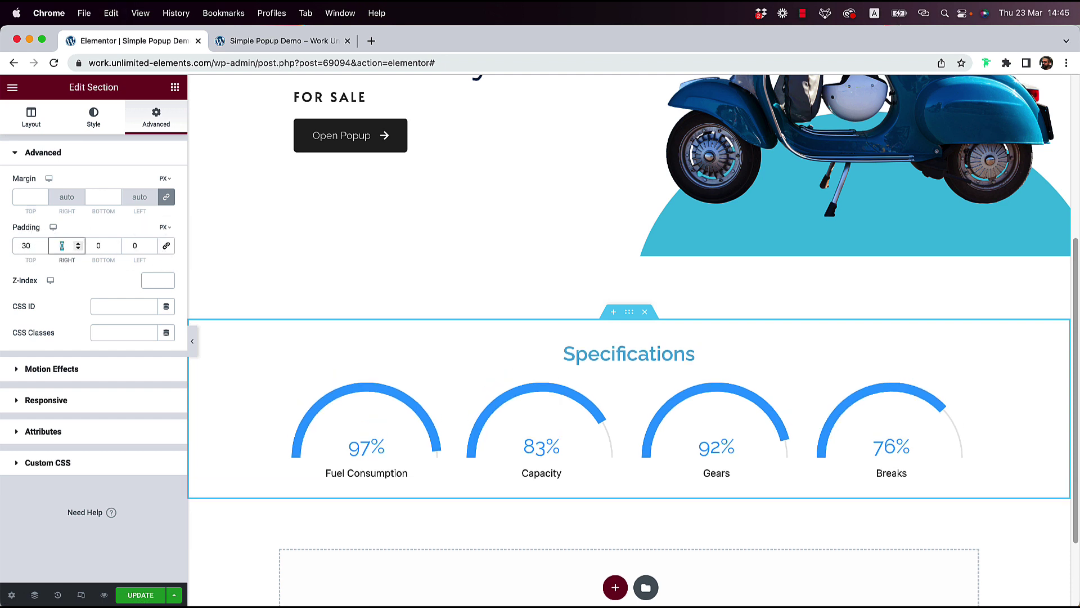
key("Tab")
type("30")
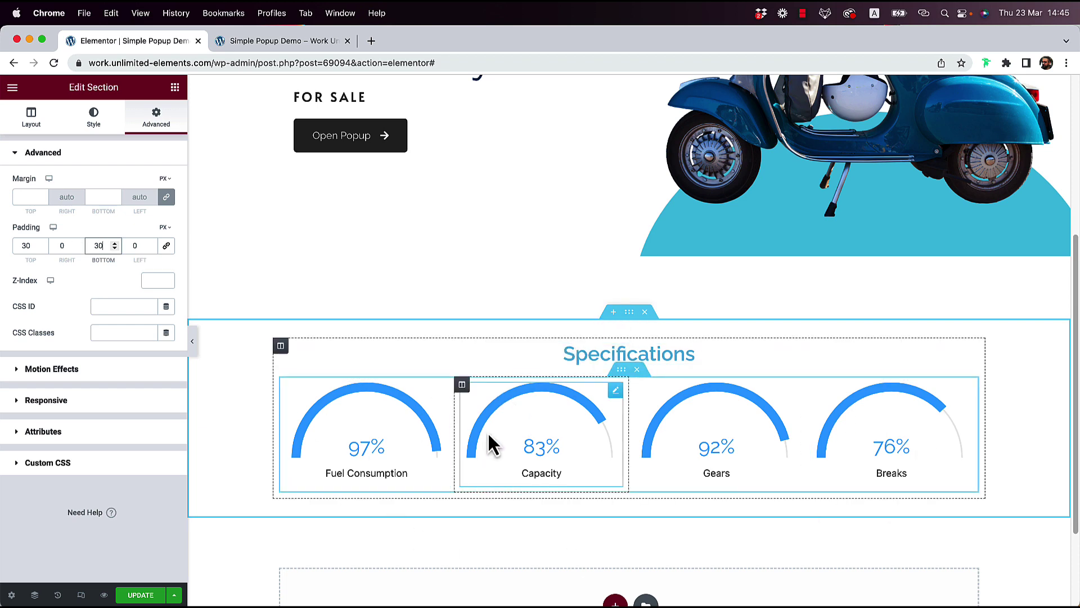
- Set the section's CSS ID to specs and select that text
scroll(487, 439, "up", 5)
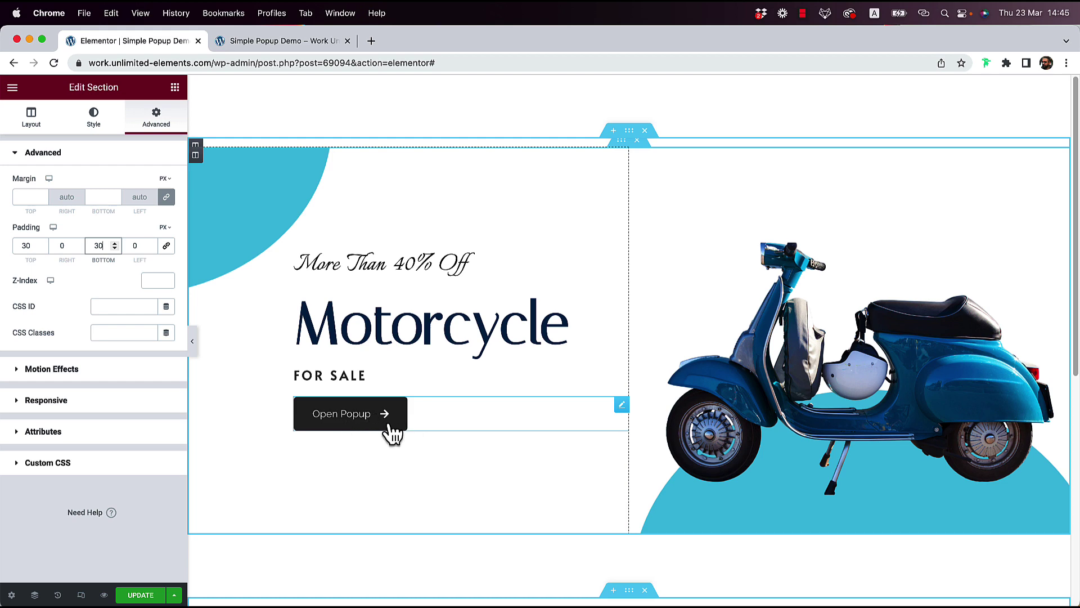
scroll(413, 444, "down", 4)
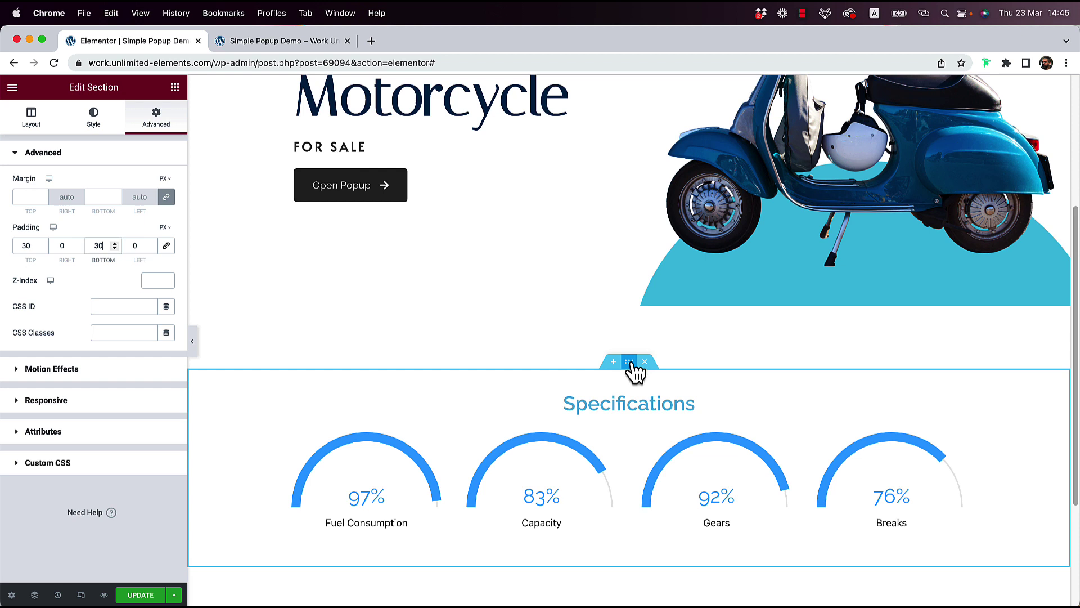
left_click(164, 132)
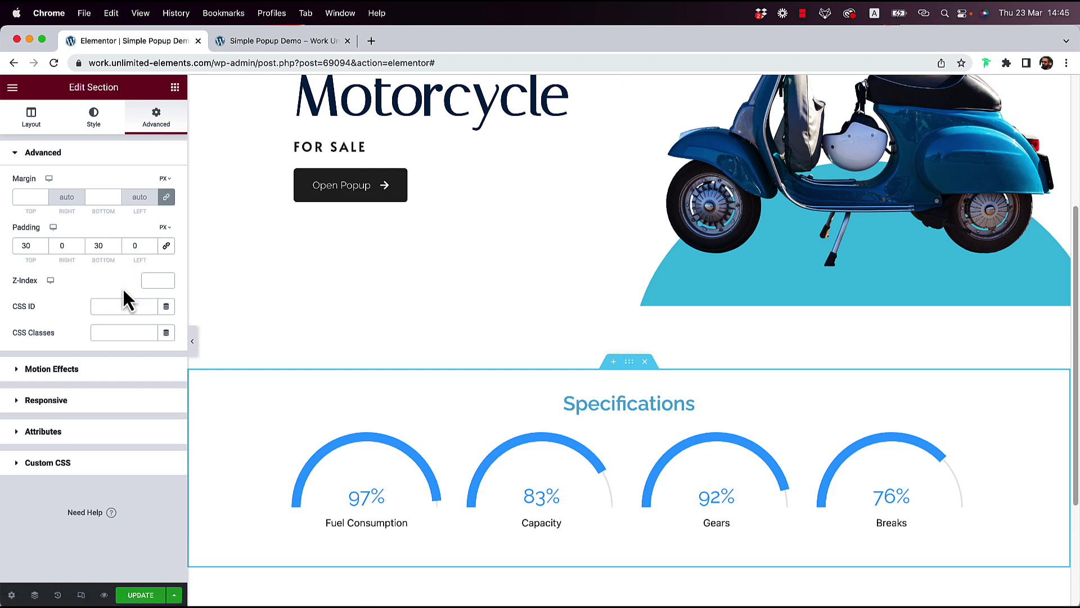
left_click(99, 306)
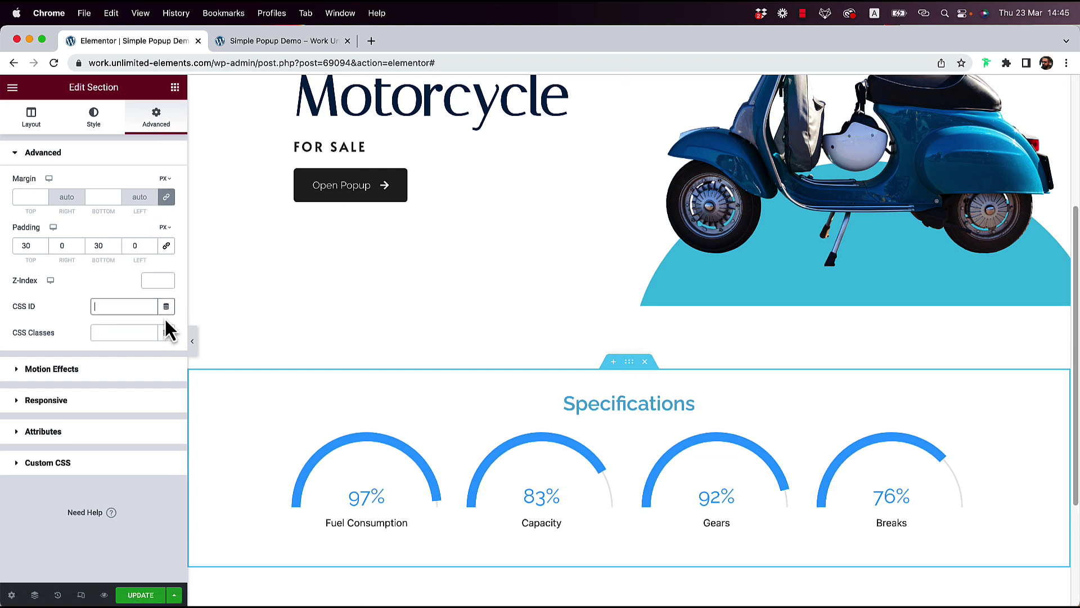
key("super+a")
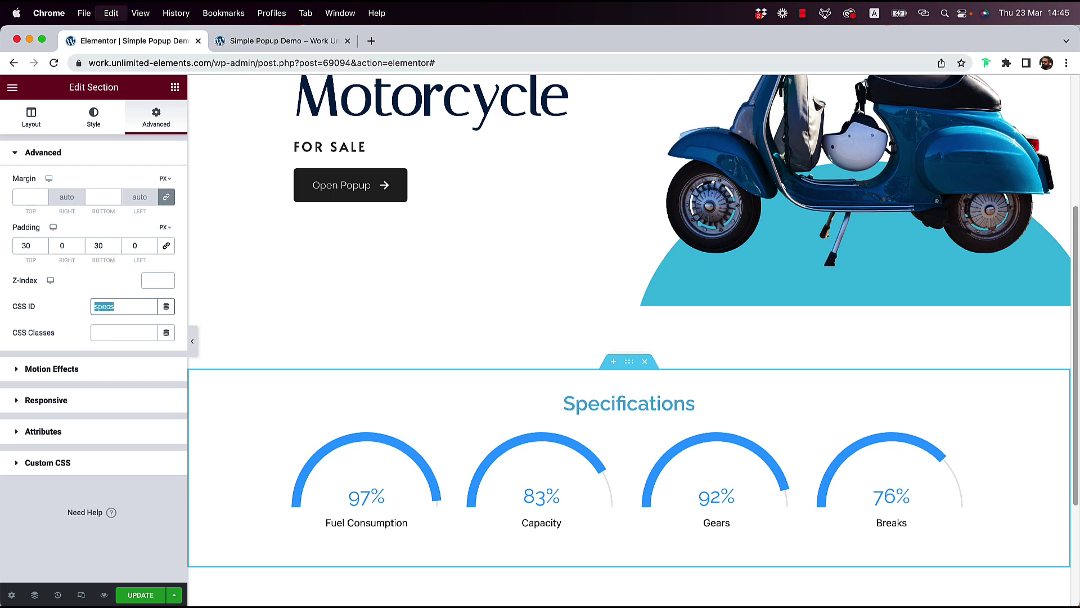
- Point the Open Popup widget's source at element ID 'specs' instead of the section template, and save
left_click(447, 192)
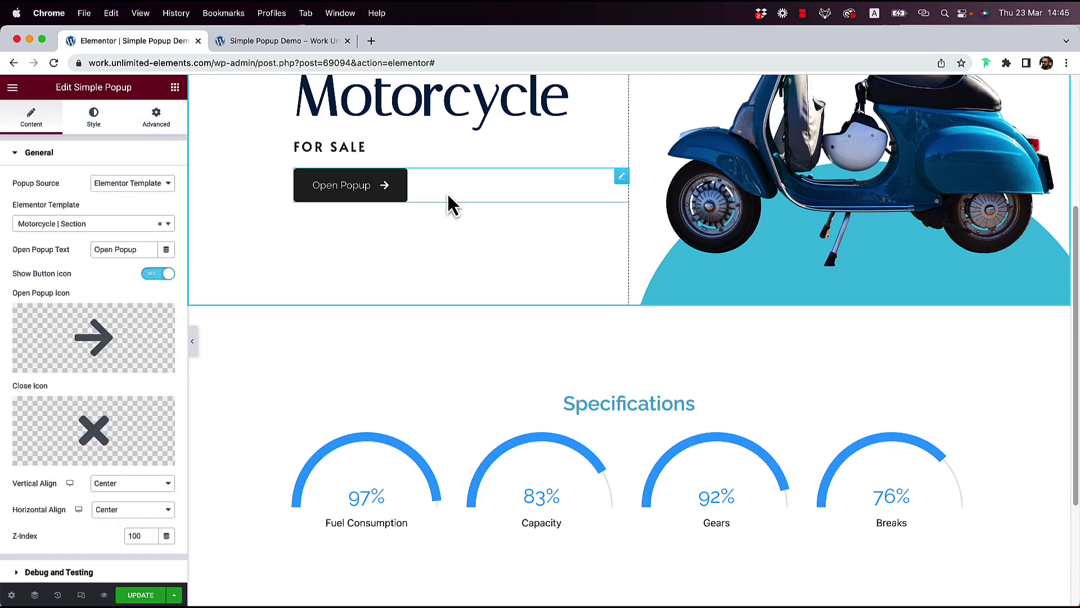
scroll(349, 360, "up", 4)
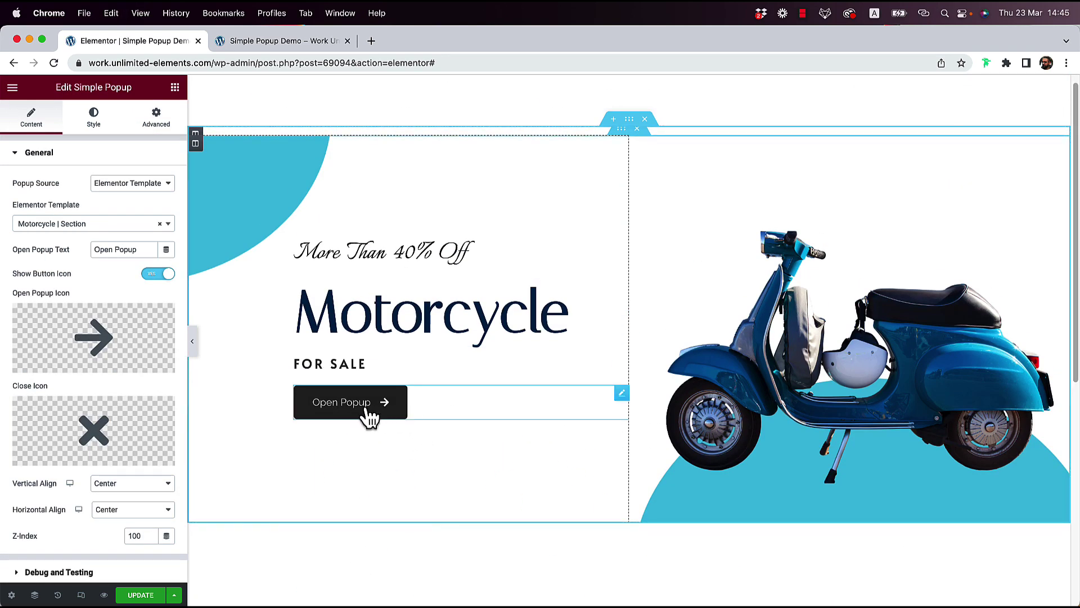
left_click(102, 229)
left_click(119, 184)
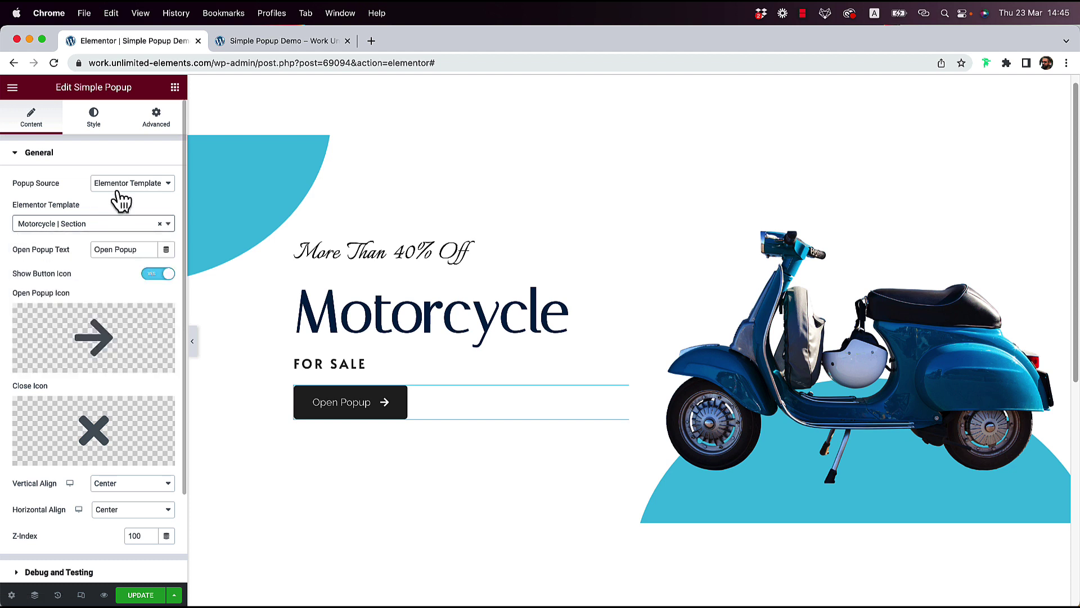
left_click(123, 197)
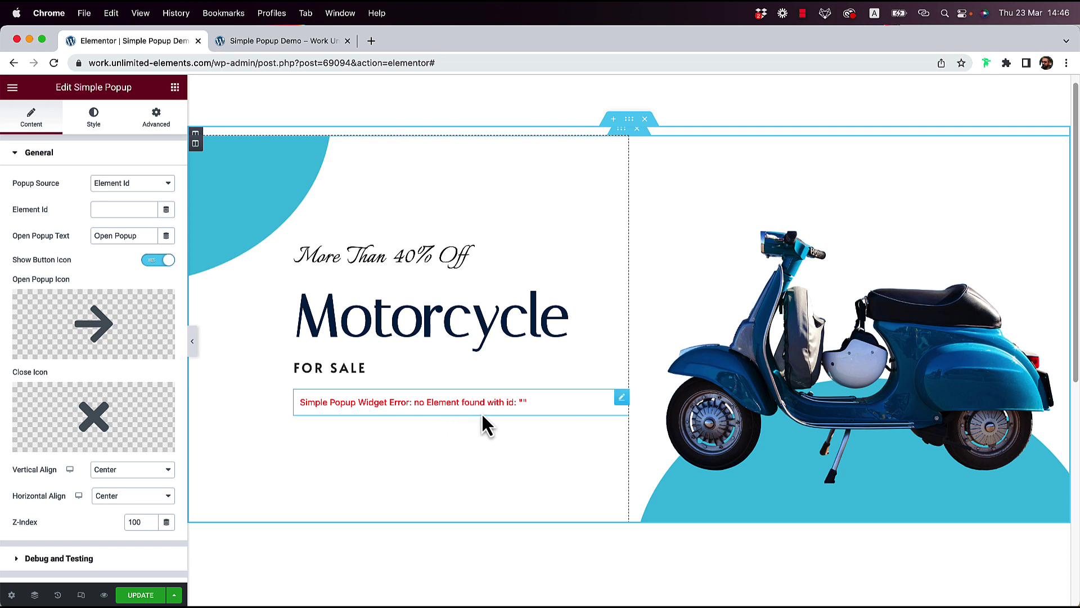
left_click(125, 211)
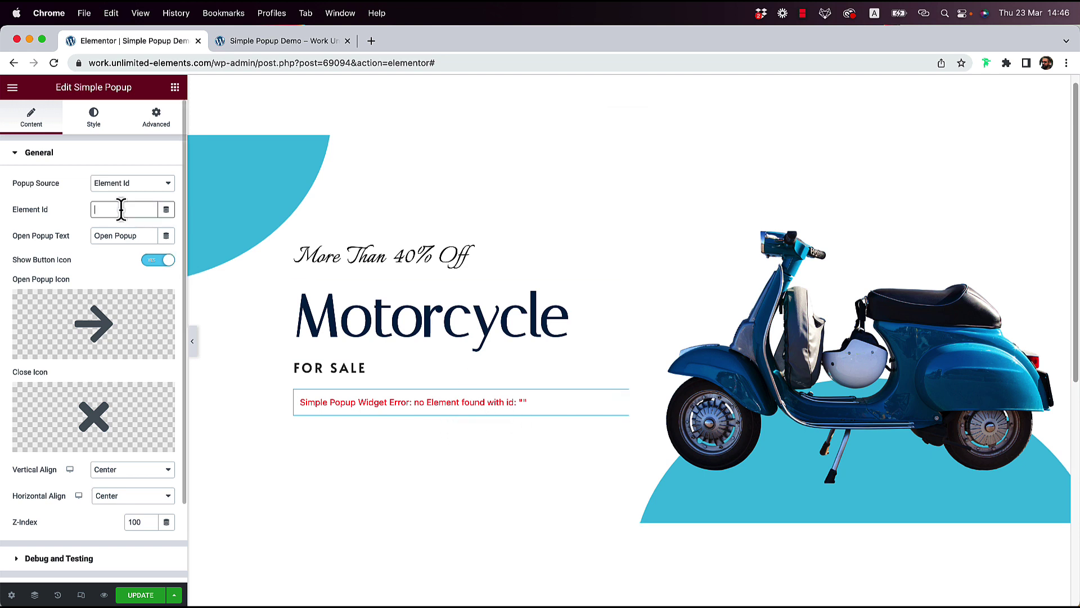
type("specs")
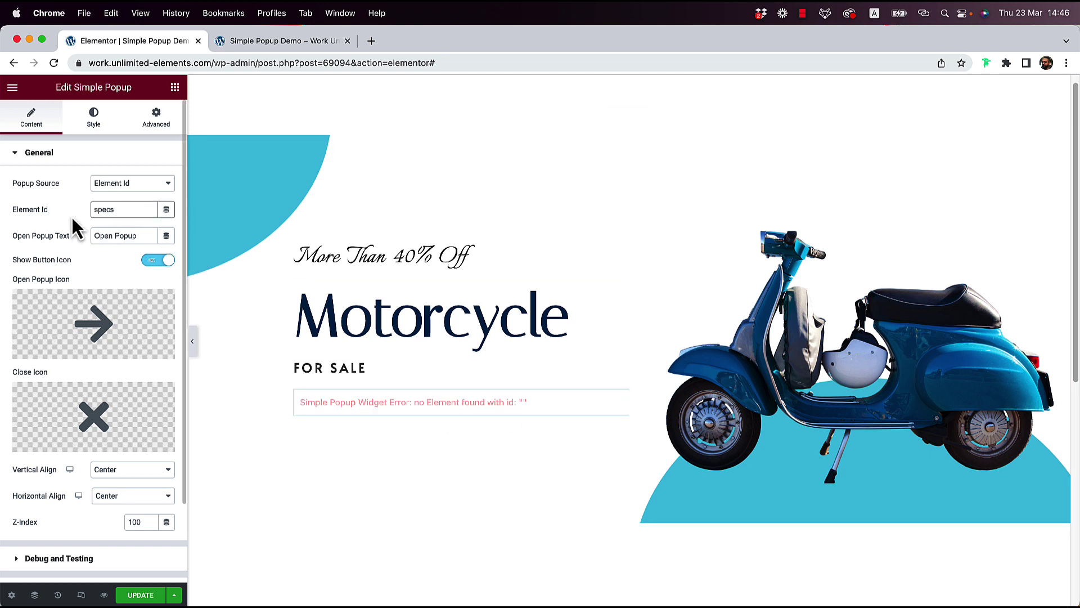
scroll(625, 349, "down", 5)
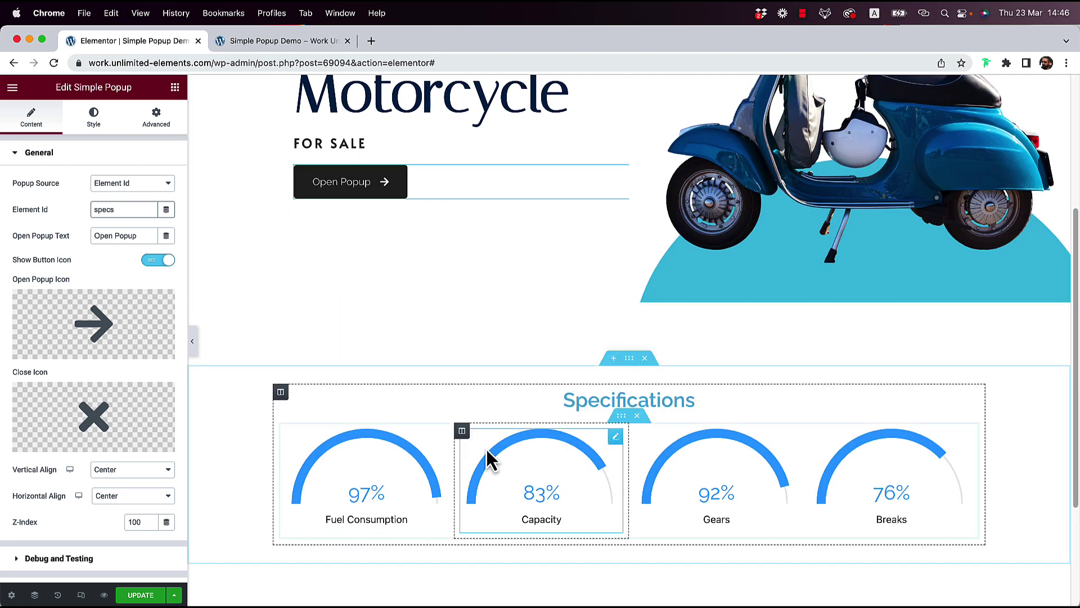
left_click(144, 594)
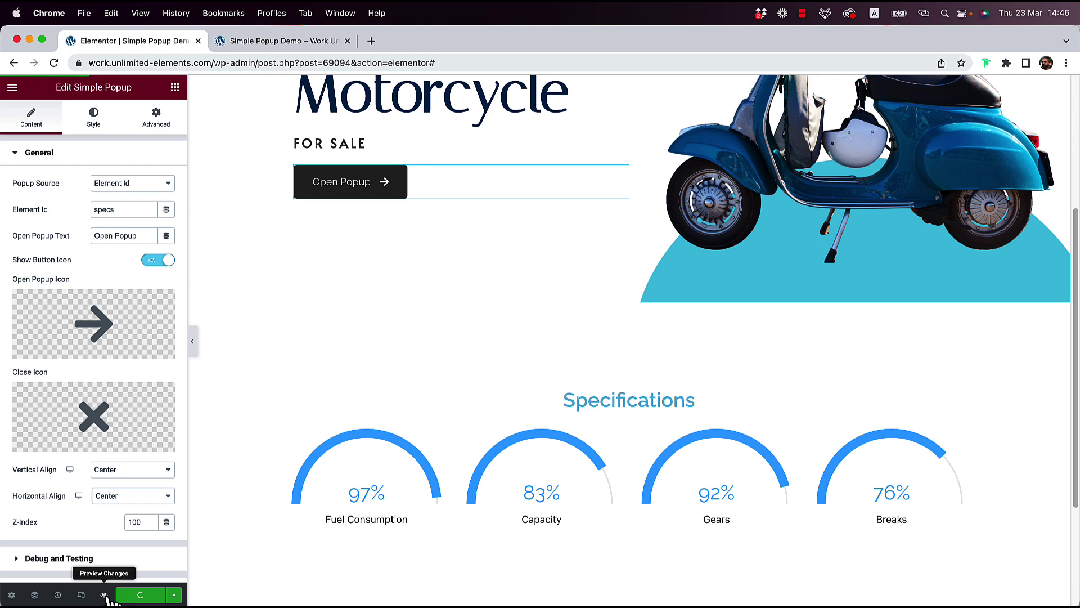
left_click(106, 597)
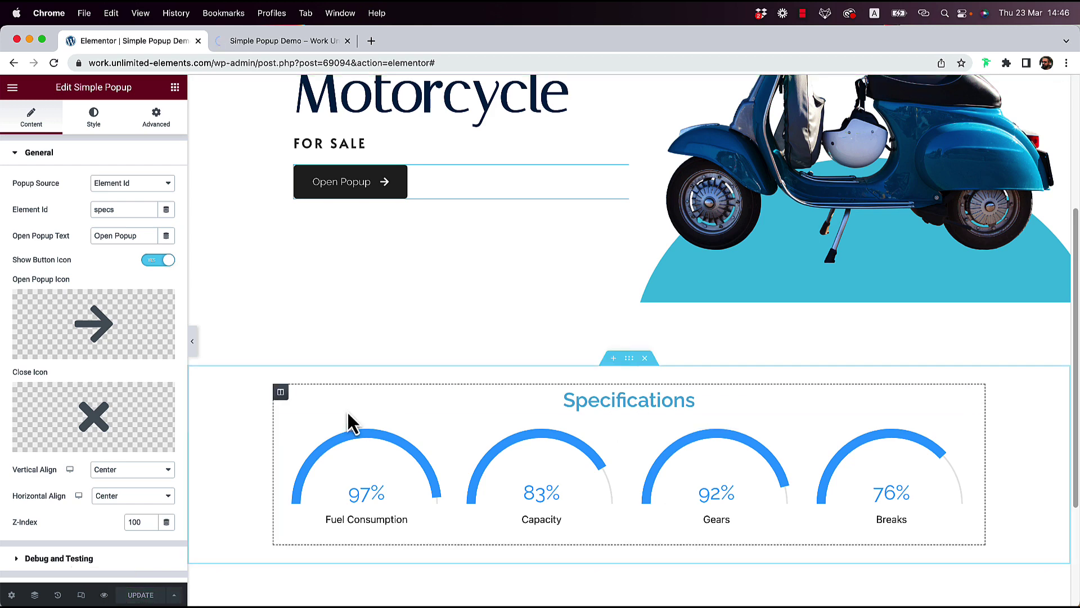
left_click(263, 42)
left_click(213, 421)
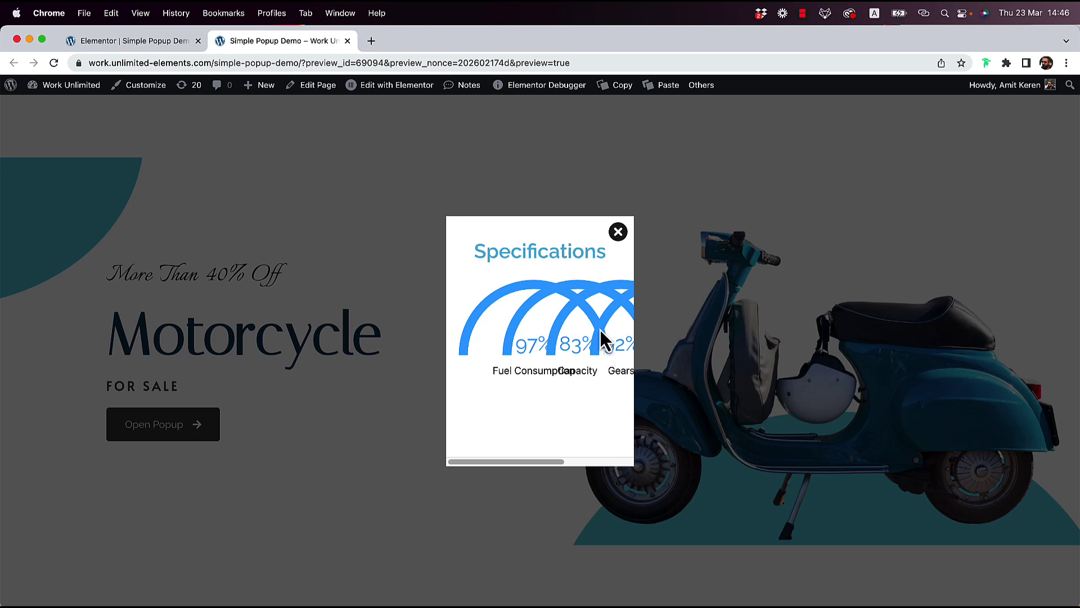
left_click(619, 232)
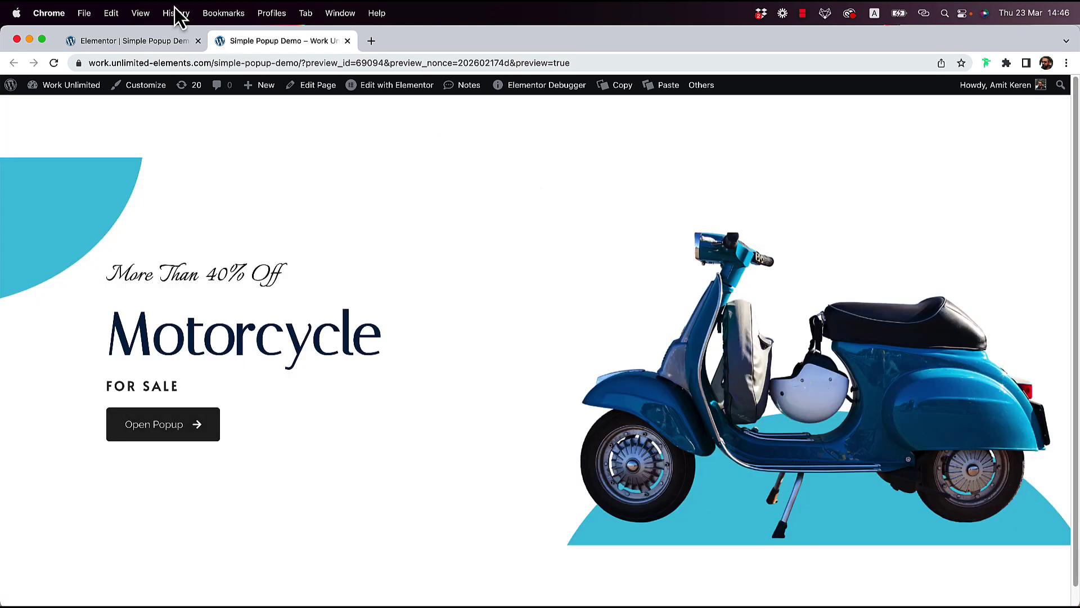
left_click(141, 42)
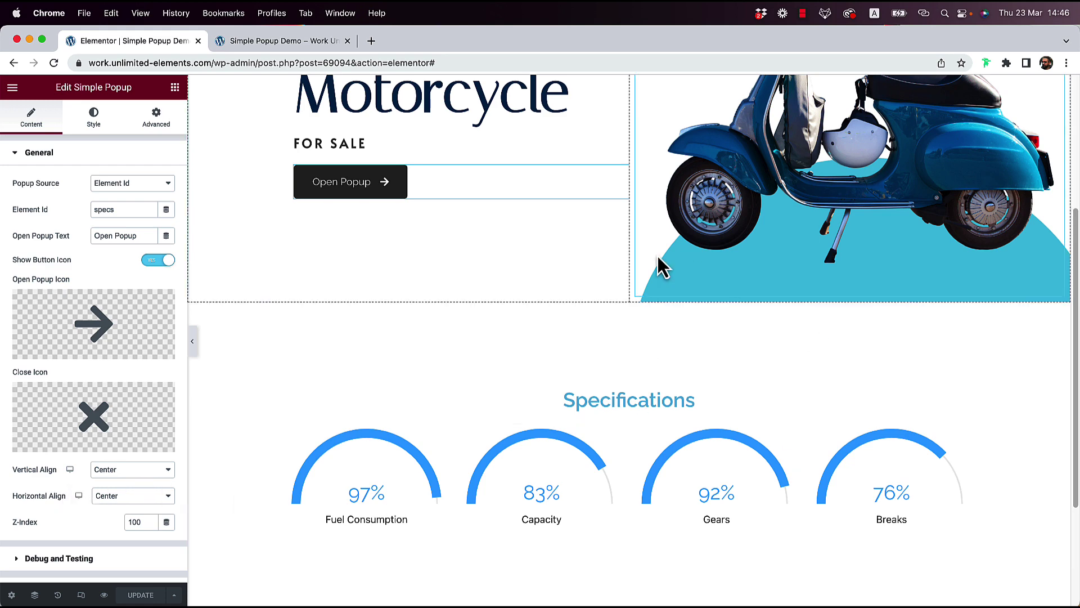
- Set the popup's vertical and horizontal alignment both to End
left_click(130, 472)
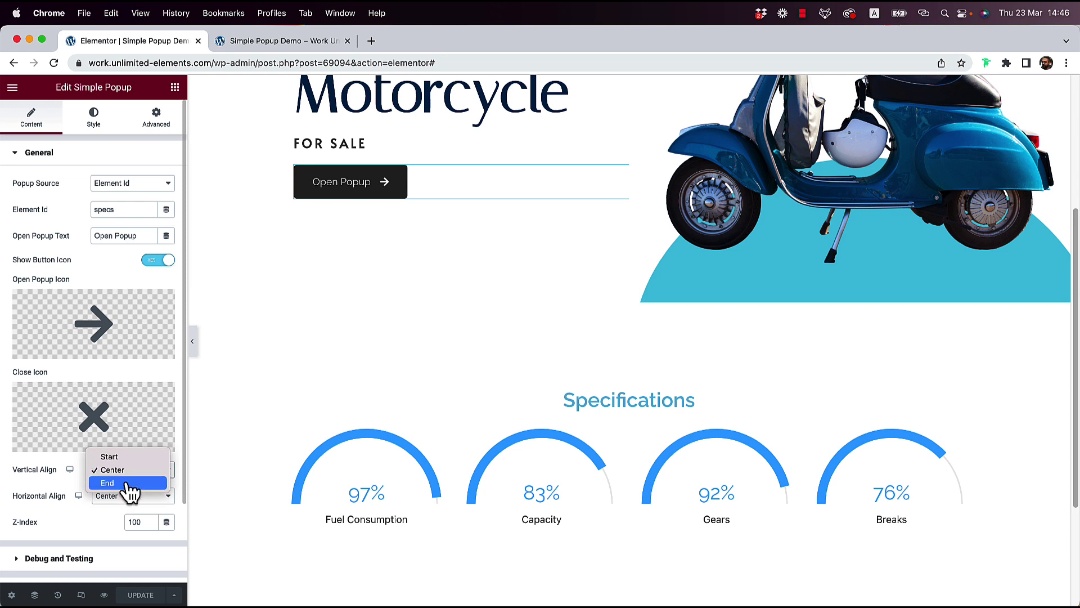
left_click(129, 484)
left_click(128, 498)
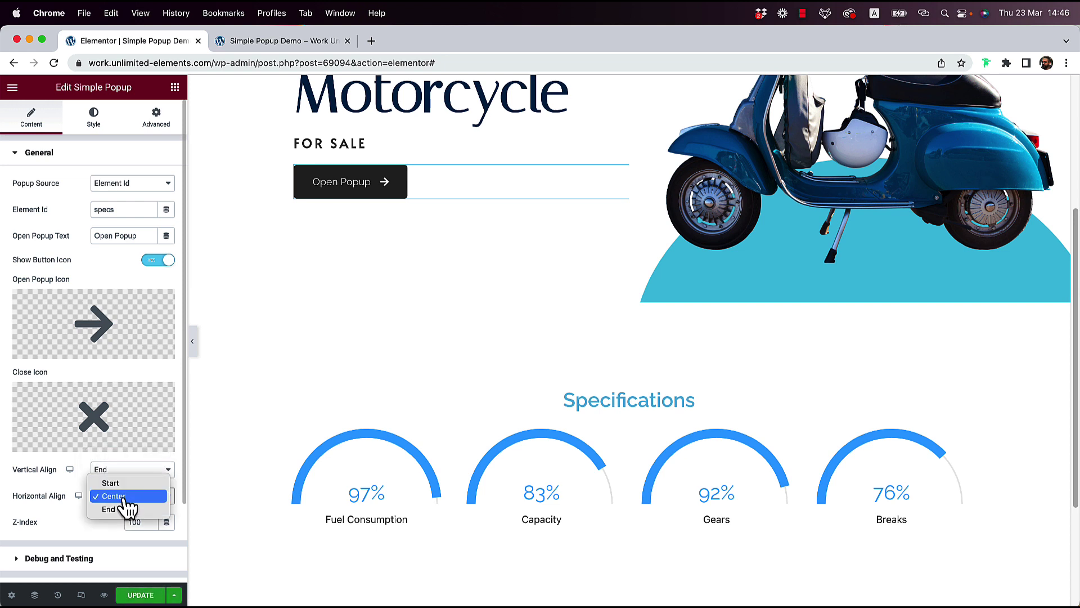
left_click(128, 510)
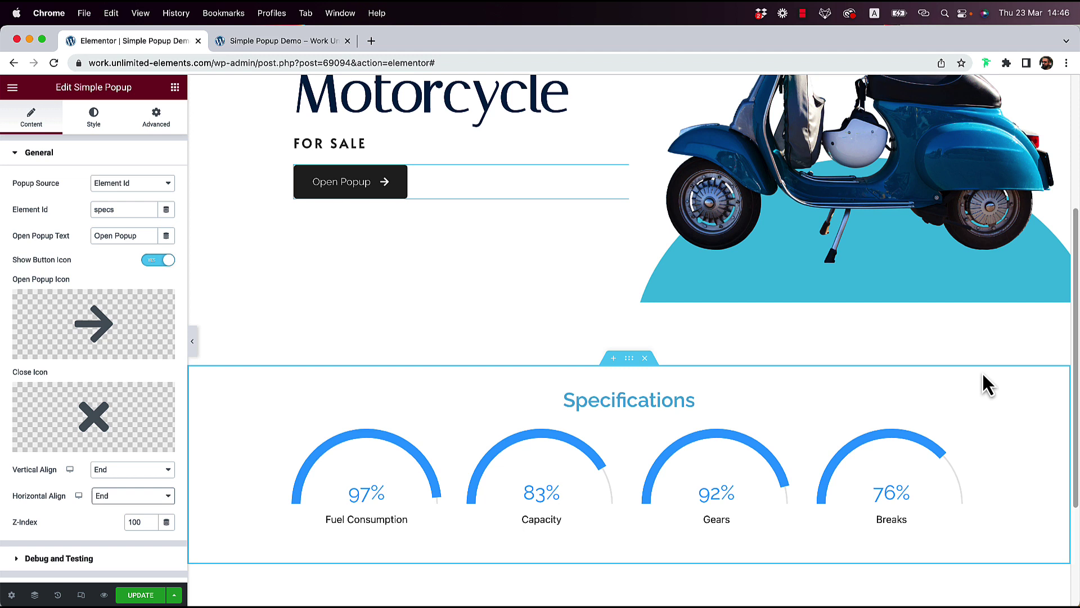
- Make the popup width 100 VW in the Style > Popup settings
left_click(94, 120)
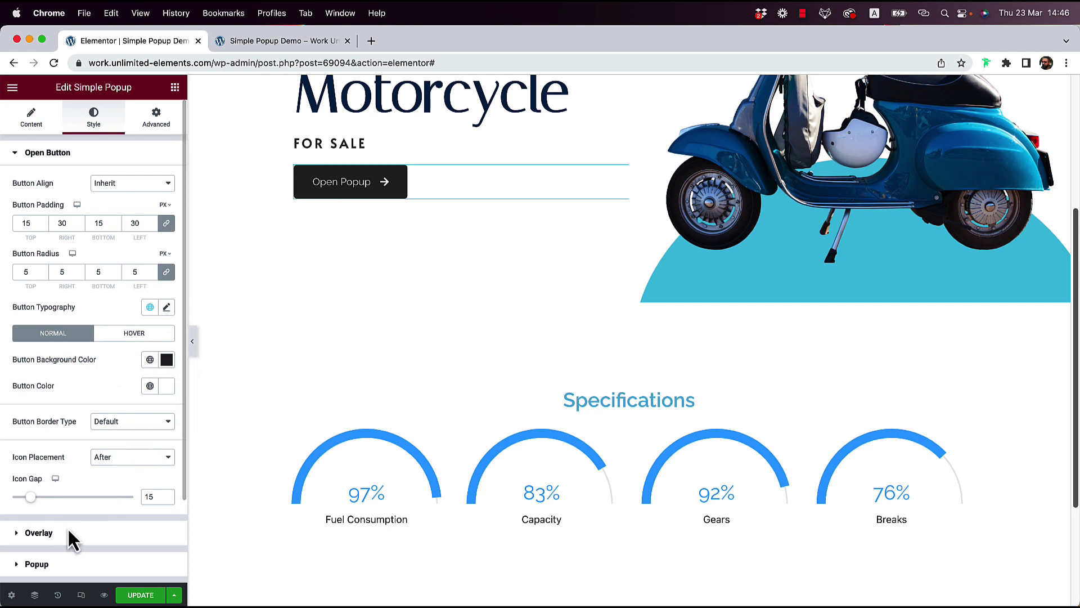
scroll(68, 531, "down", 2)
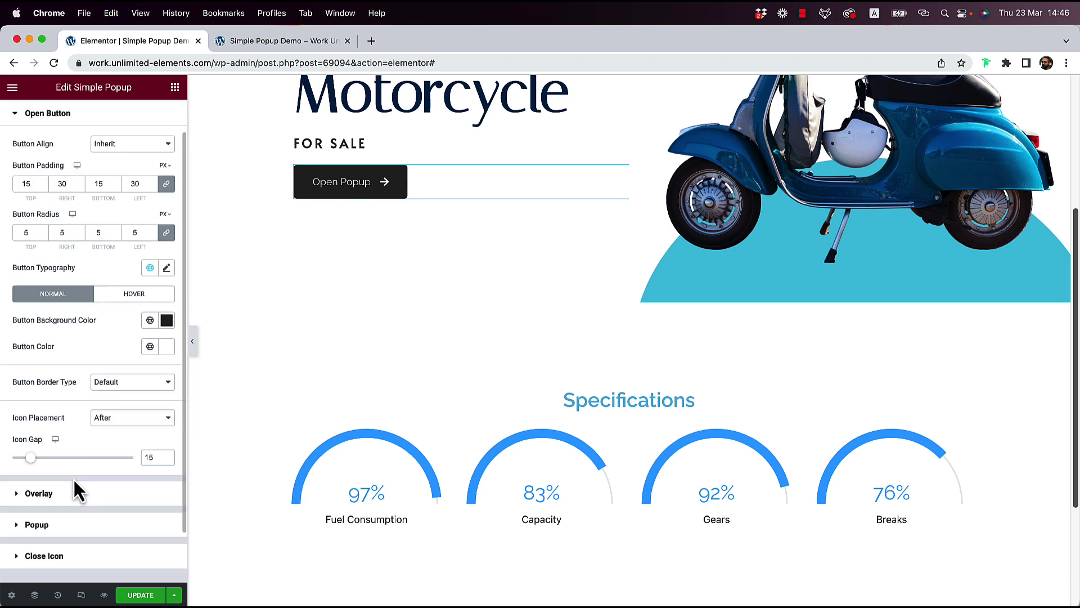
left_click(36, 525)
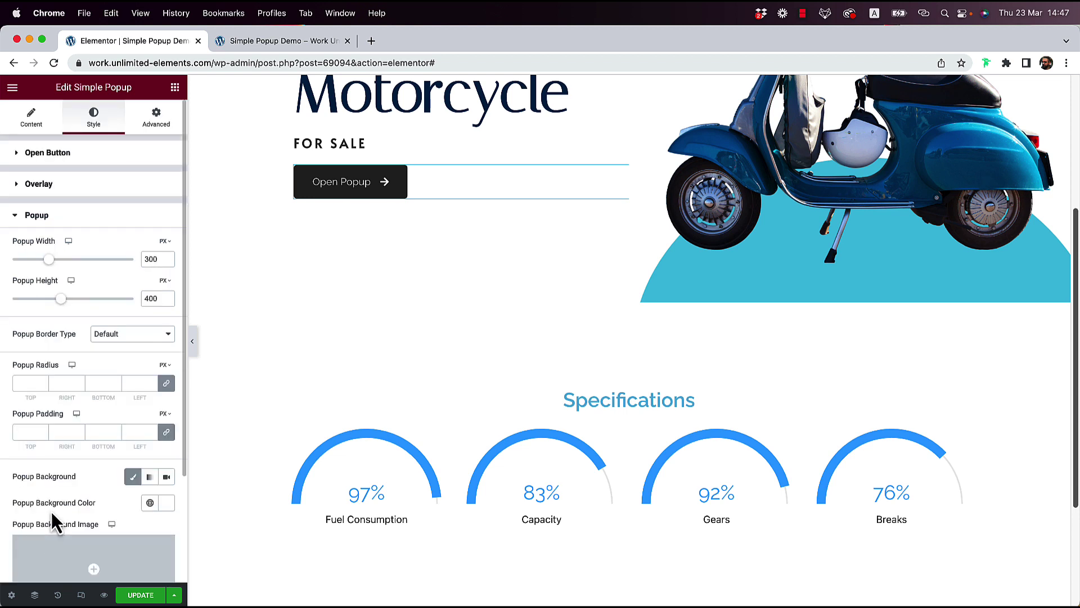
left_click(164, 243)
left_click(166, 261)
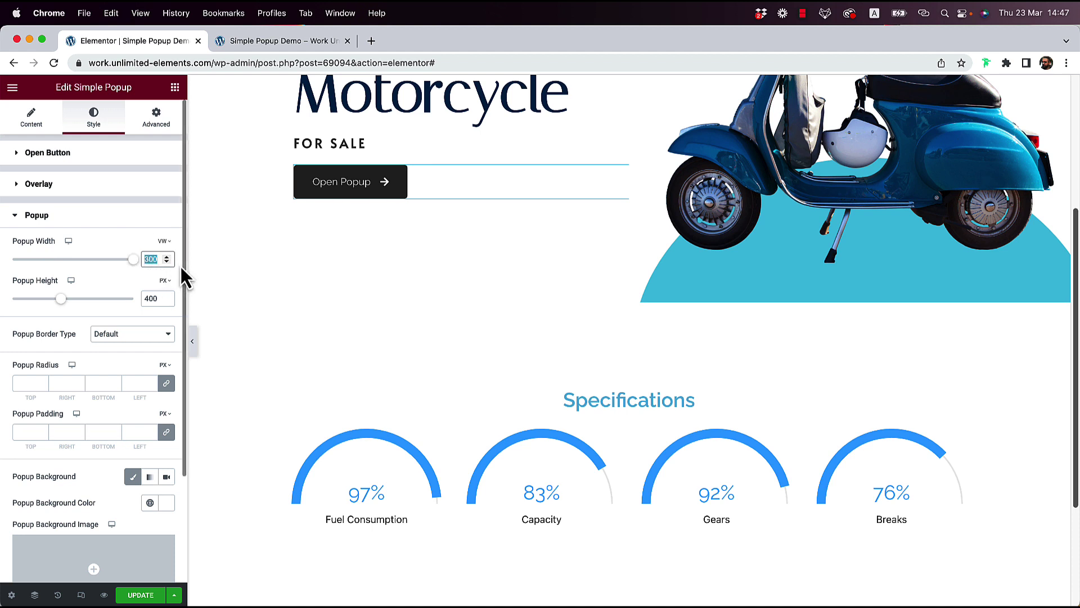
type("10")
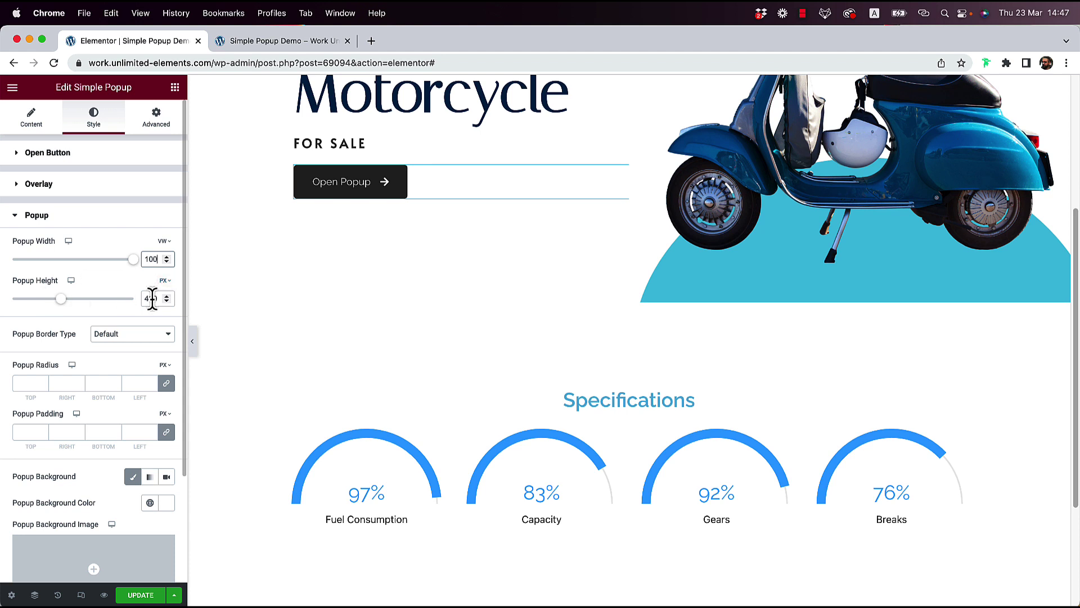
- Save, then check in the live preview that the Specifications popup spans the full bottom width
left_click(144, 594)
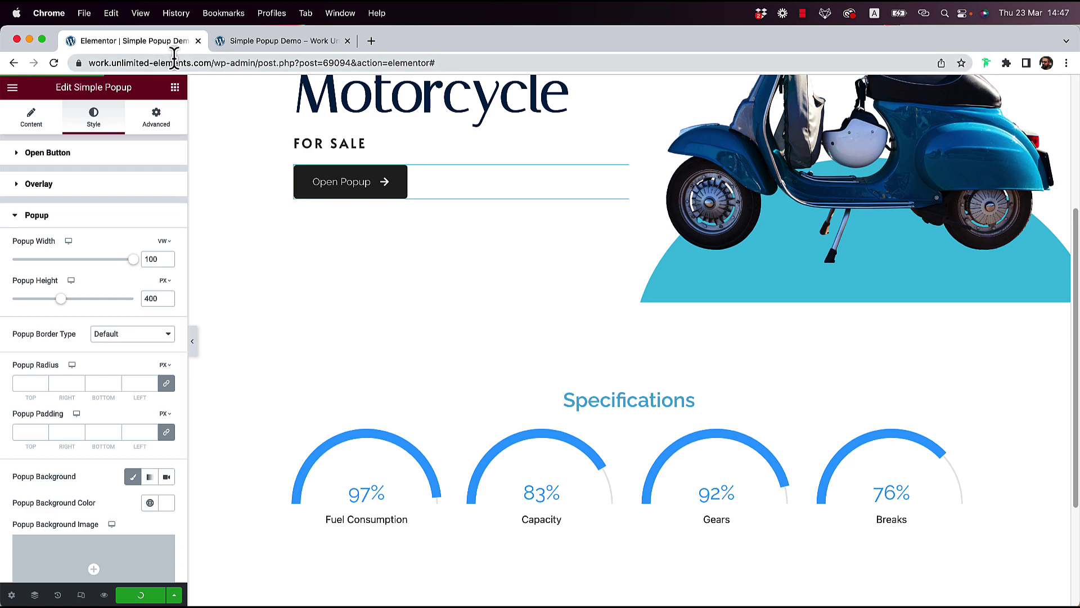
left_click(290, 41)
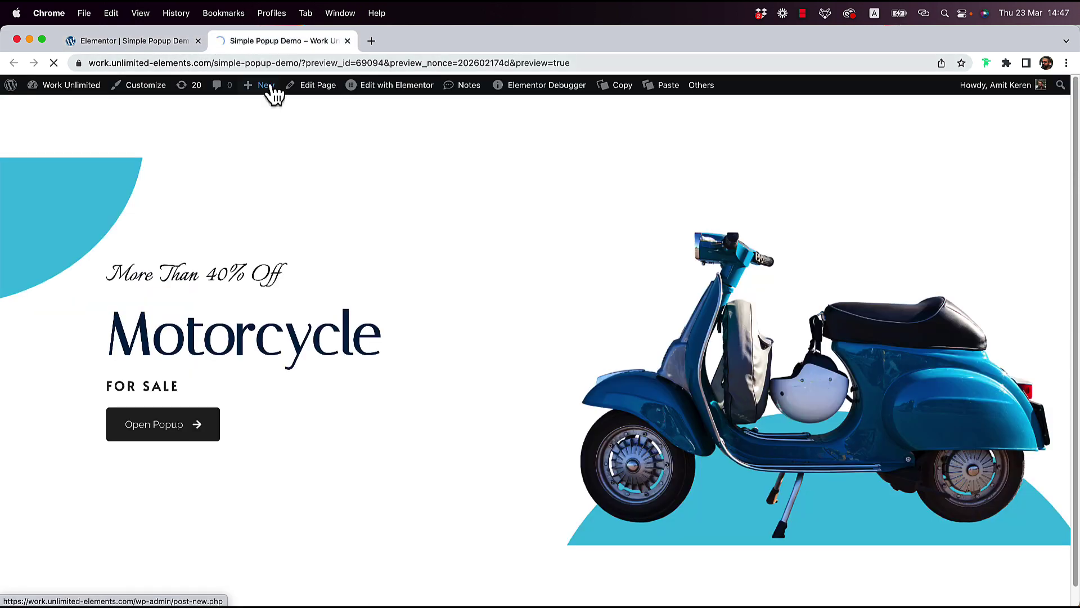
left_click(186, 429)
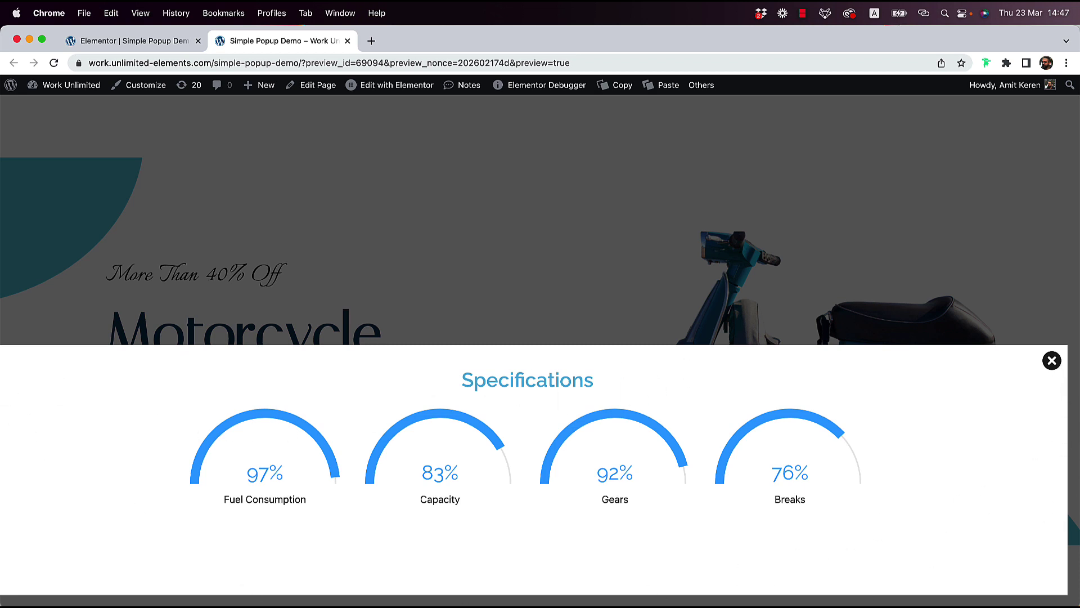
left_click(1051, 365)
left_click(132, 41)
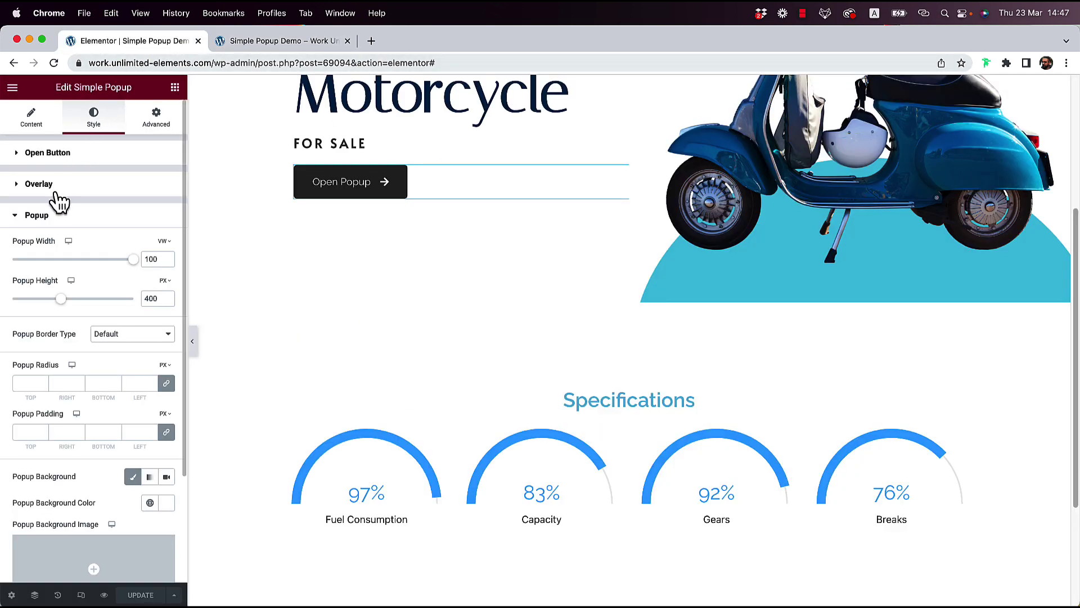
- Set the popup's overlay padding to 0
left_click(39, 184)
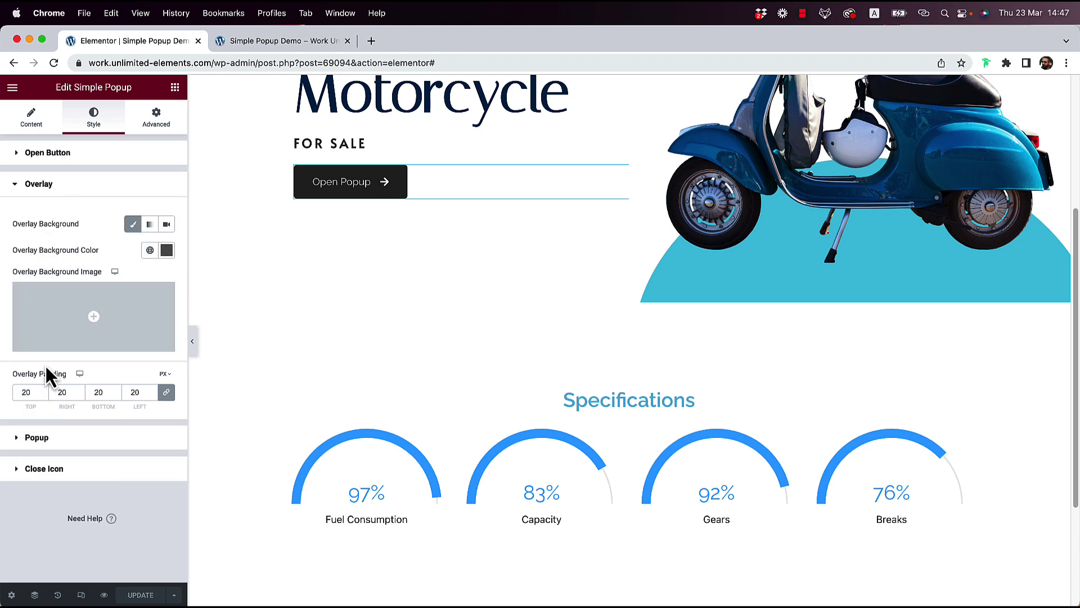
double_click(26, 392)
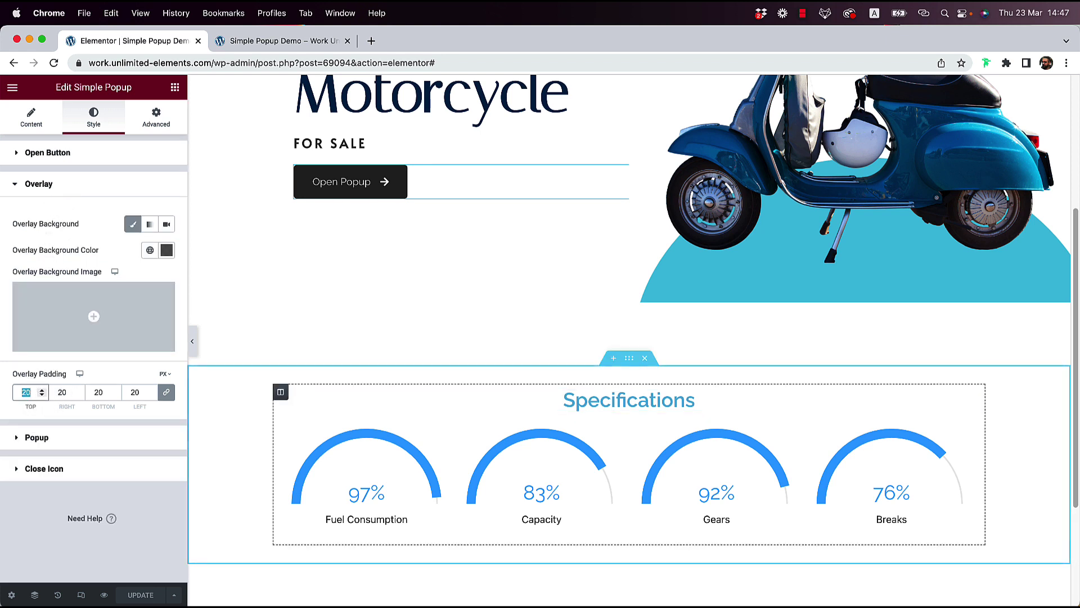
type("0")
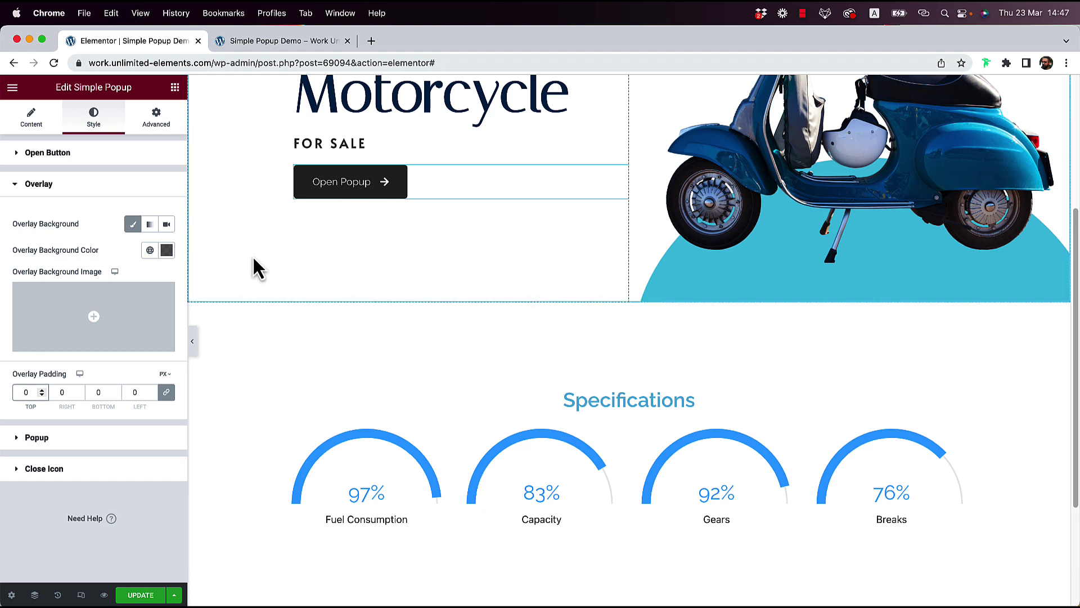
- Darken the overlay colour to a more opaque black (#000000B3) and save
left_click(166, 251)
left_click(102, 423)
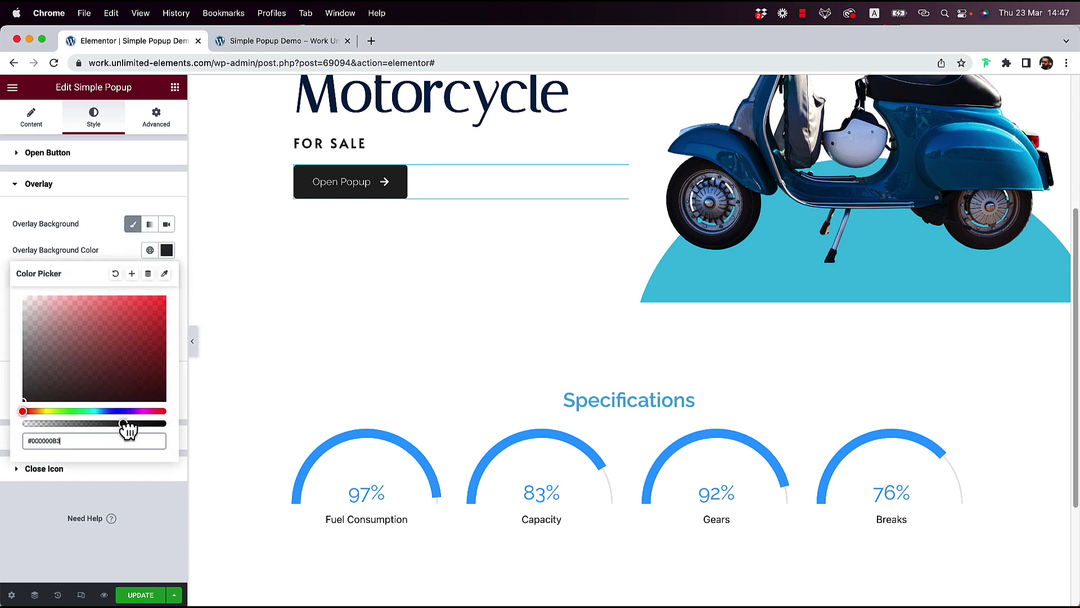
left_click(140, 559)
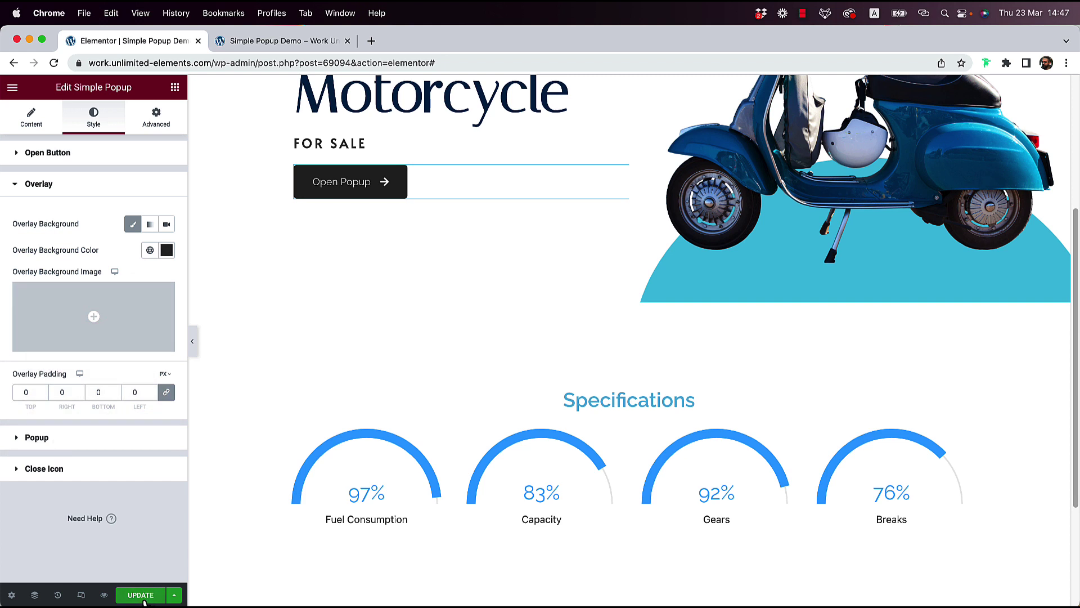
left_click(143, 597)
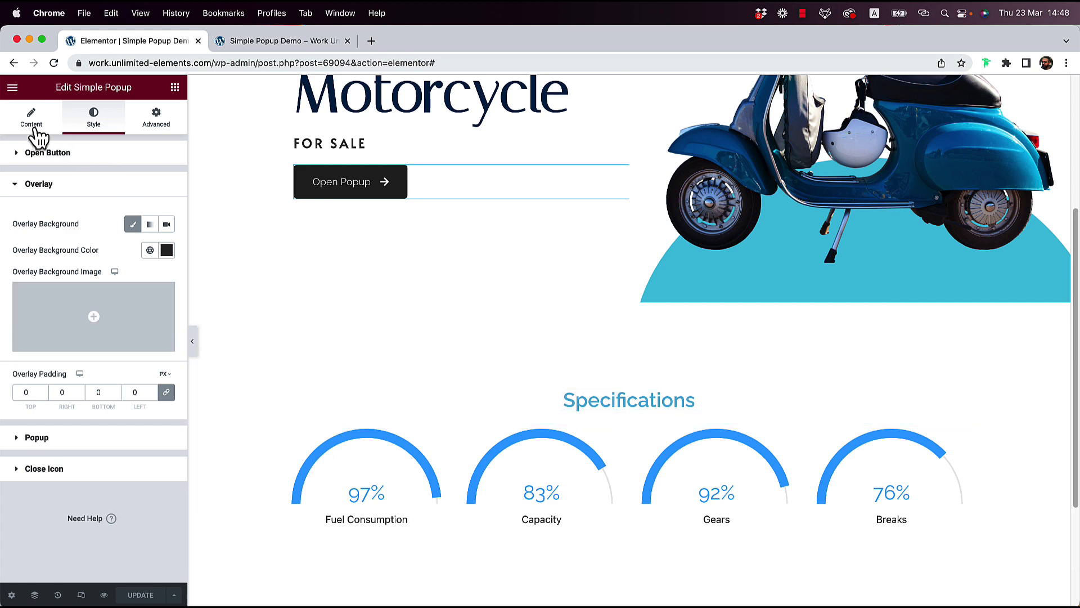
- Turn Debug Popup on under Debug and Testing so the popup shows in the editor canvas
left_click(39, 132)
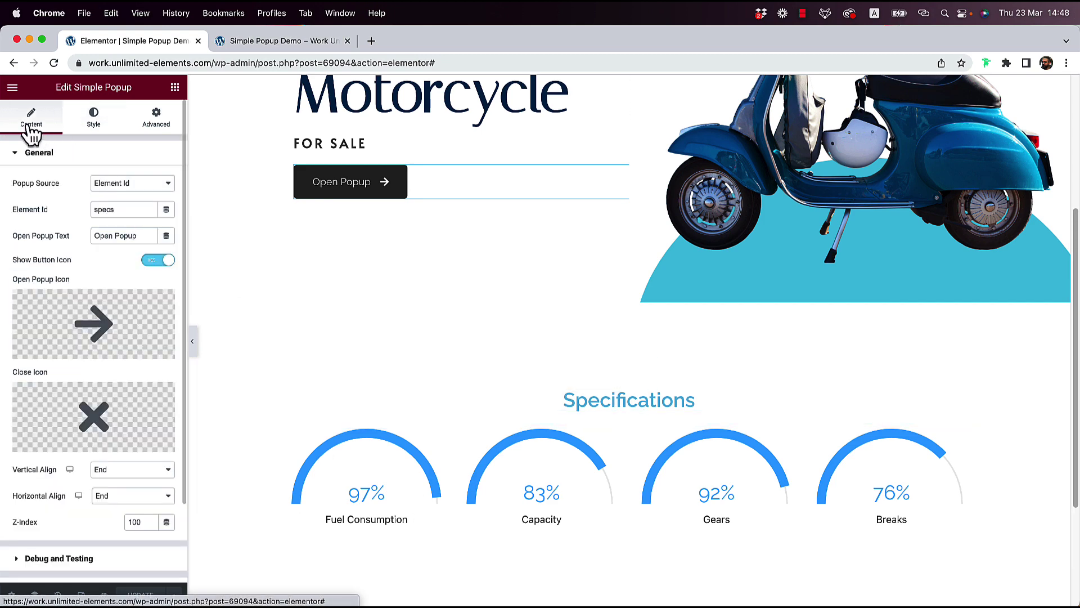
scroll(96, 415, "down", 3)
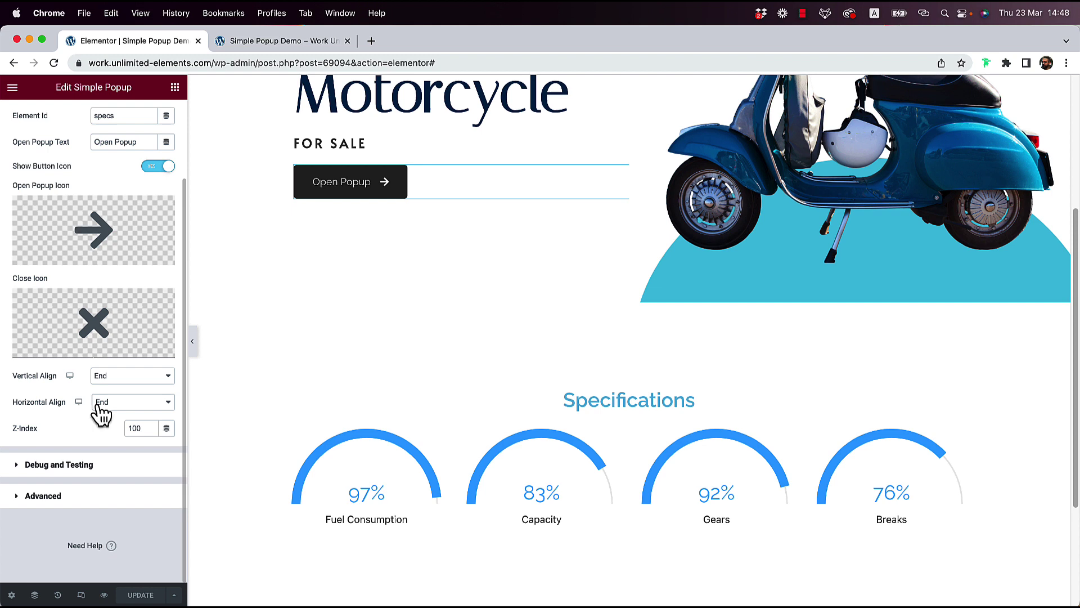
left_click(73, 466)
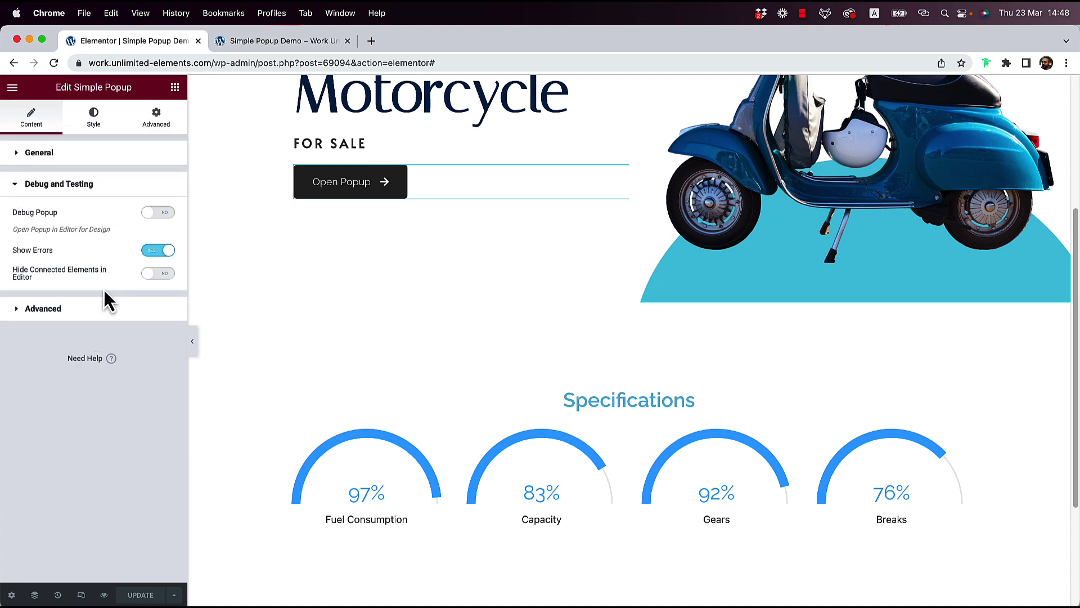
left_click(151, 214)
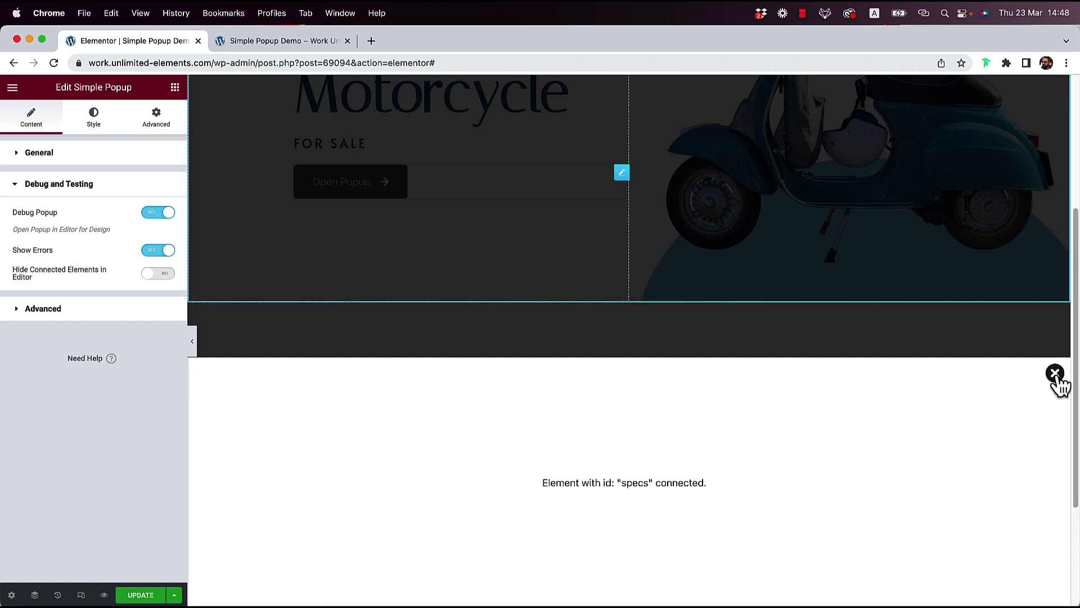
- Set the close icon's horizontal and vertical offsets and its corner radius to 0
left_click(95, 125)
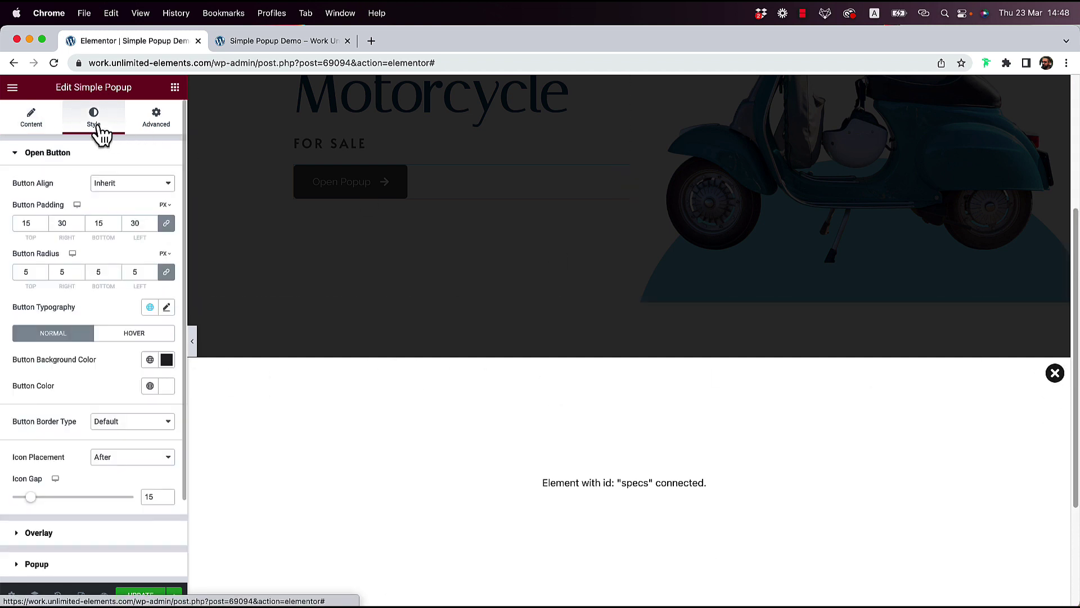
left_click(69, 159)
left_click(63, 247)
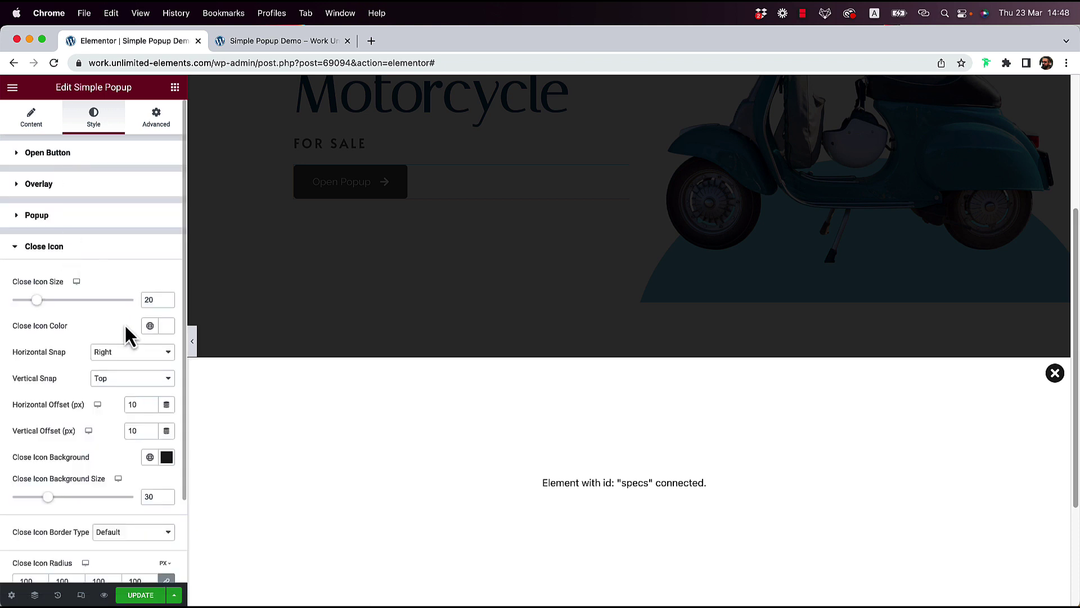
double_click(135, 405)
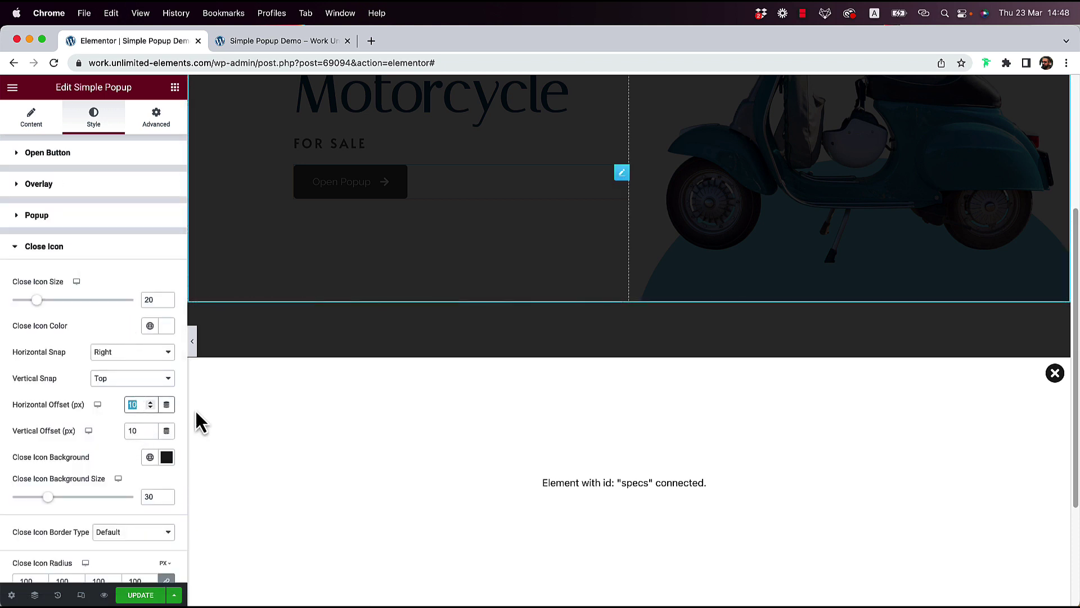
type("0")
double_click(135, 430)
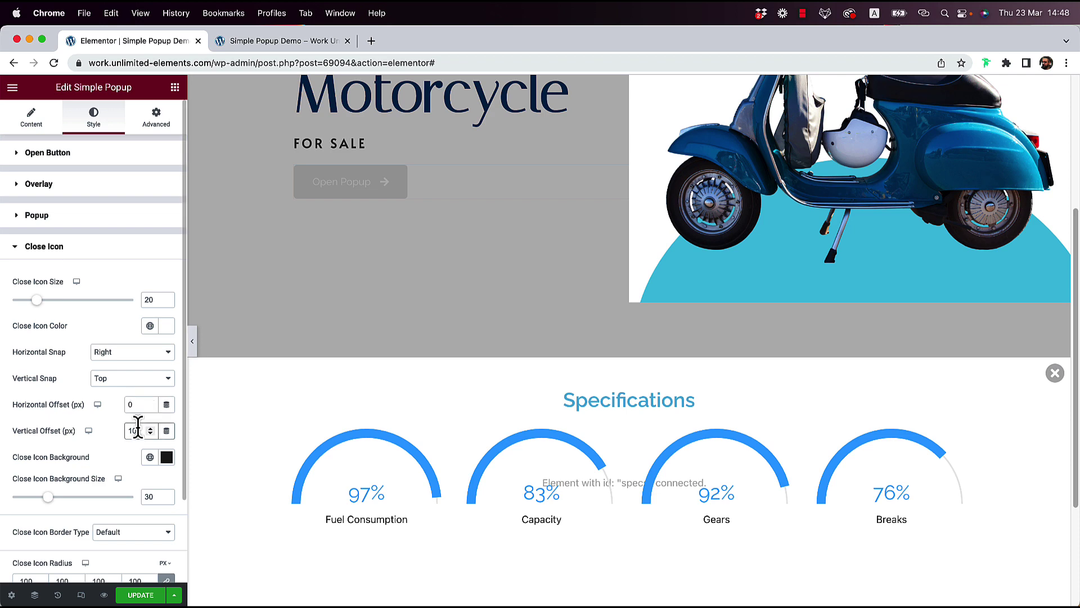
type("0")
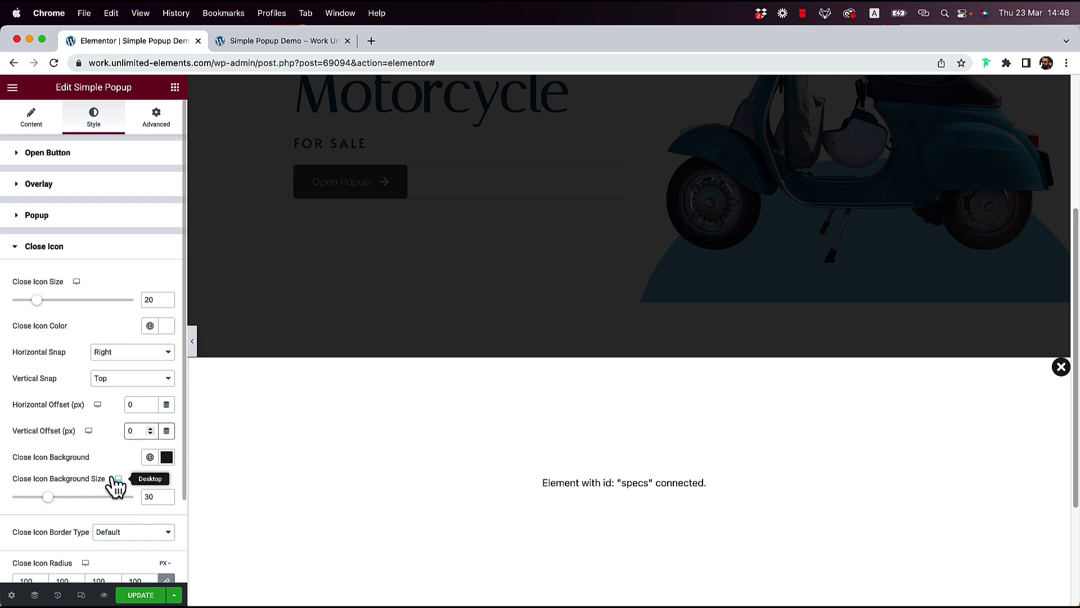
scroll(118, 490, "down", 2)
double_click(29, 536)
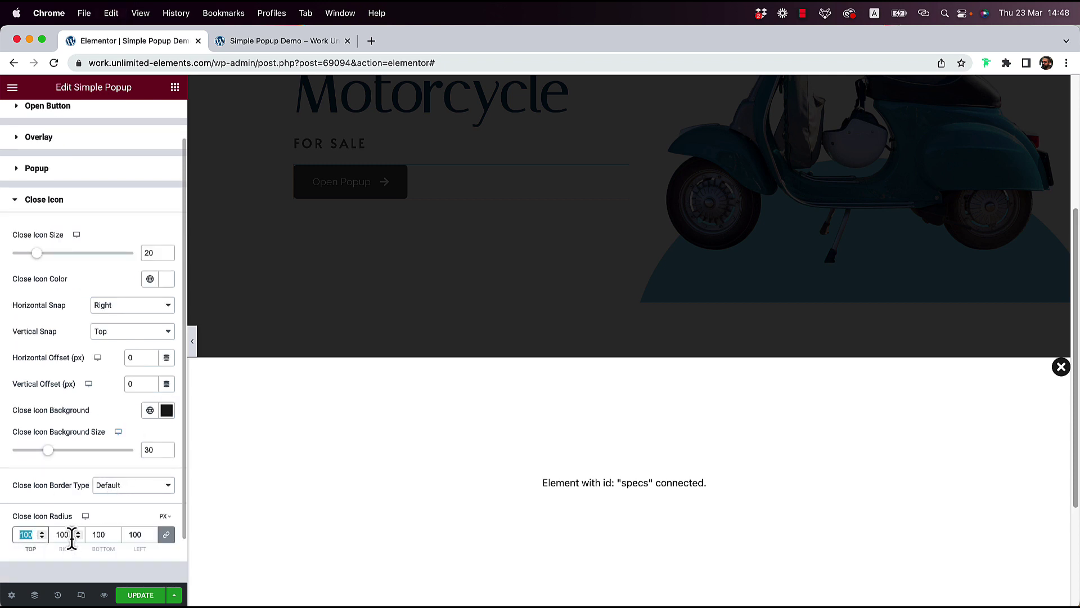
type("0")
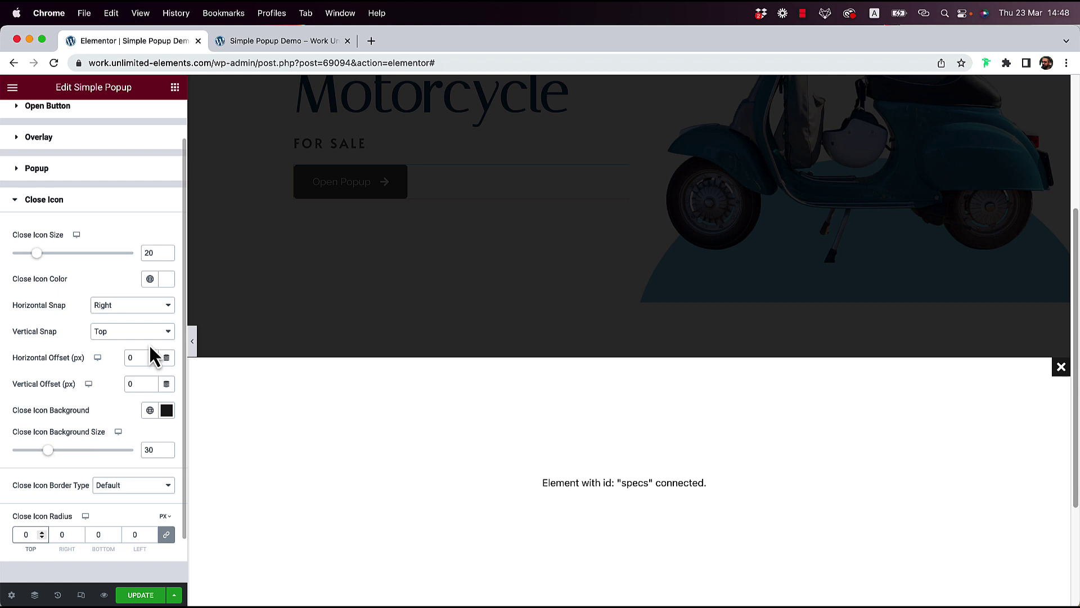
- Set Close Icon Size to 40 and Close Icon Background Size to 70
double_click(148, 249)
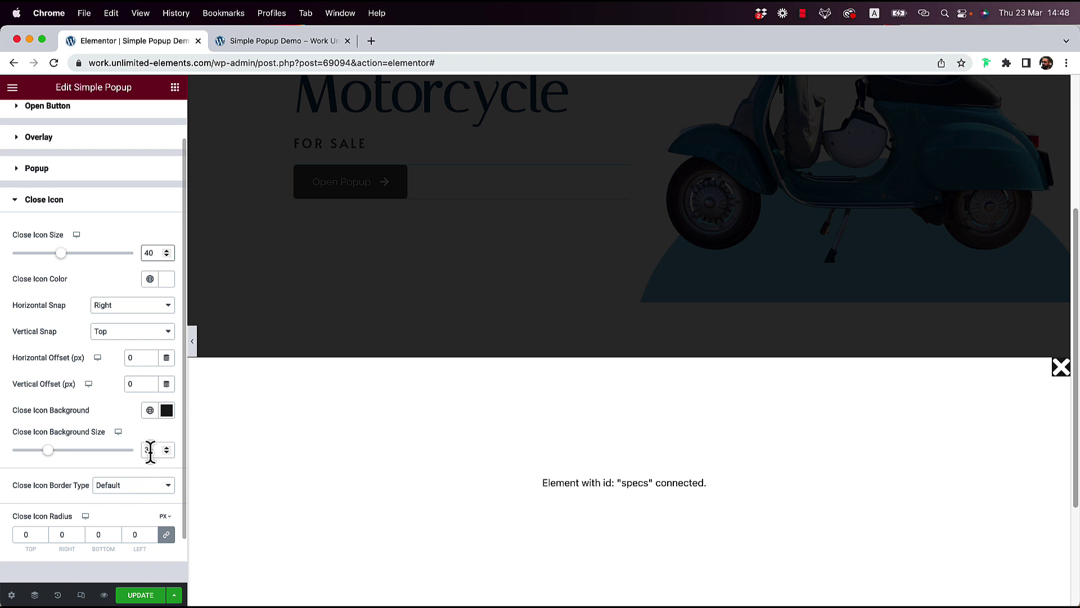
left_click_drag(148, 450, 134, 458)
type("7")
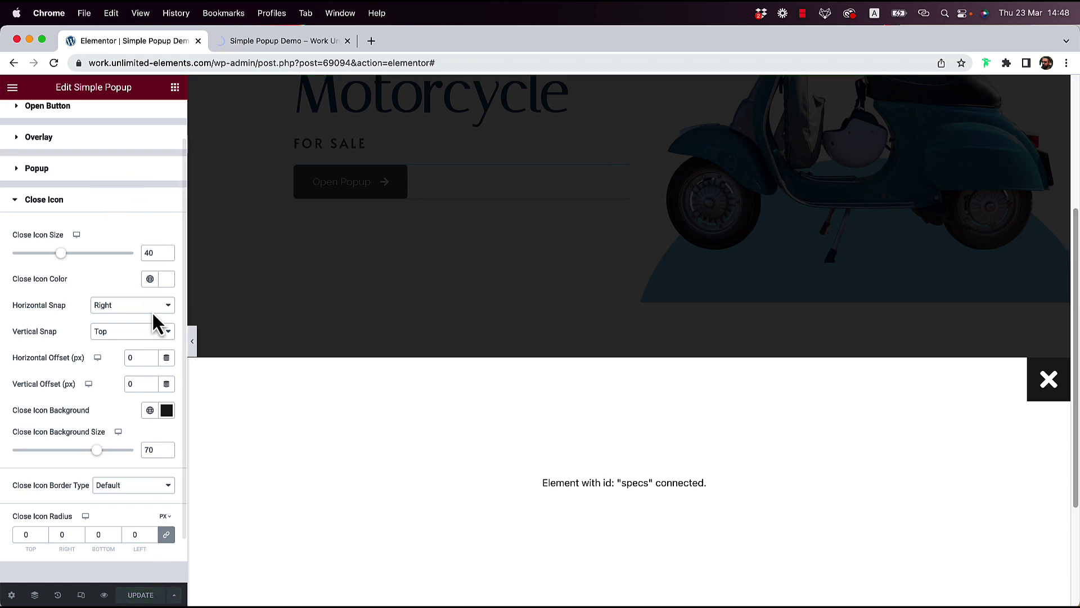
- Switch Debug Popup to NO under Debug and Testing and save the page
scroll(439, 374, "up", 4)
scroll(75, 188, "up", 2)
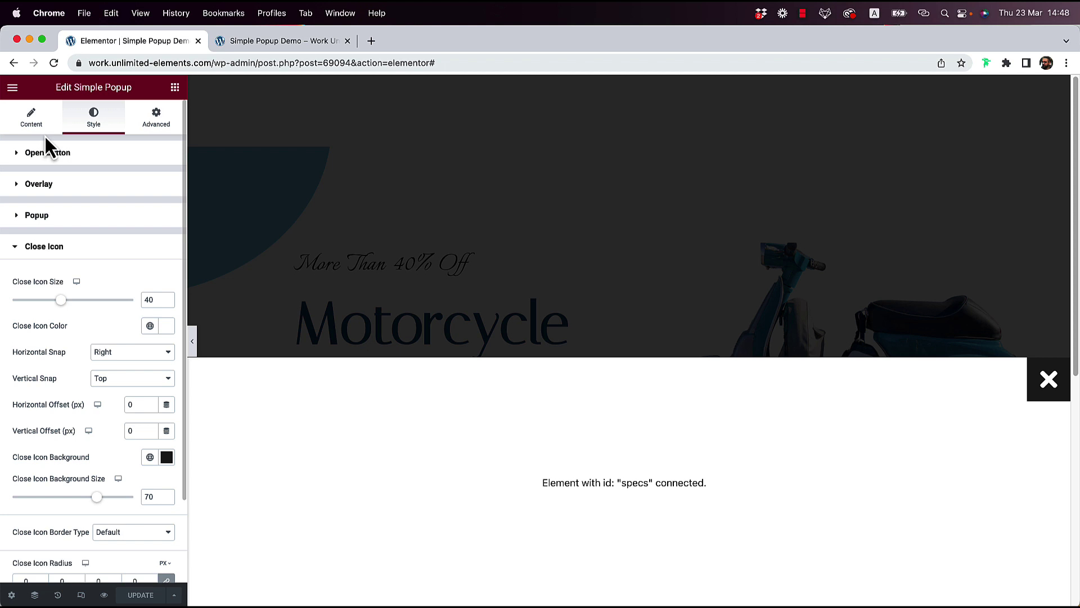
left_click(39, 121)
left_click(95, 561)
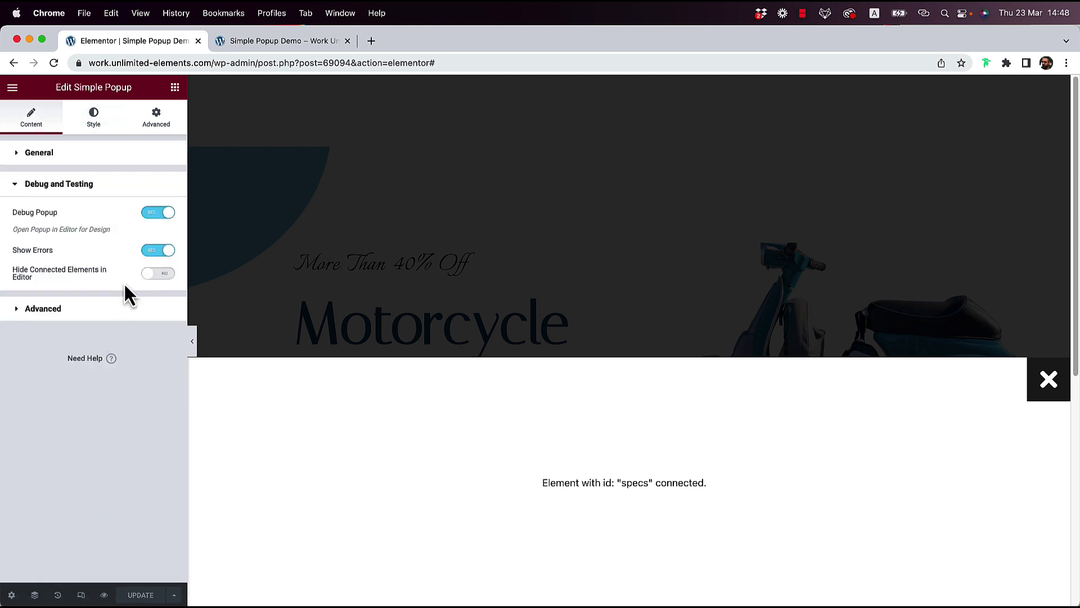
left_click(162, 214)
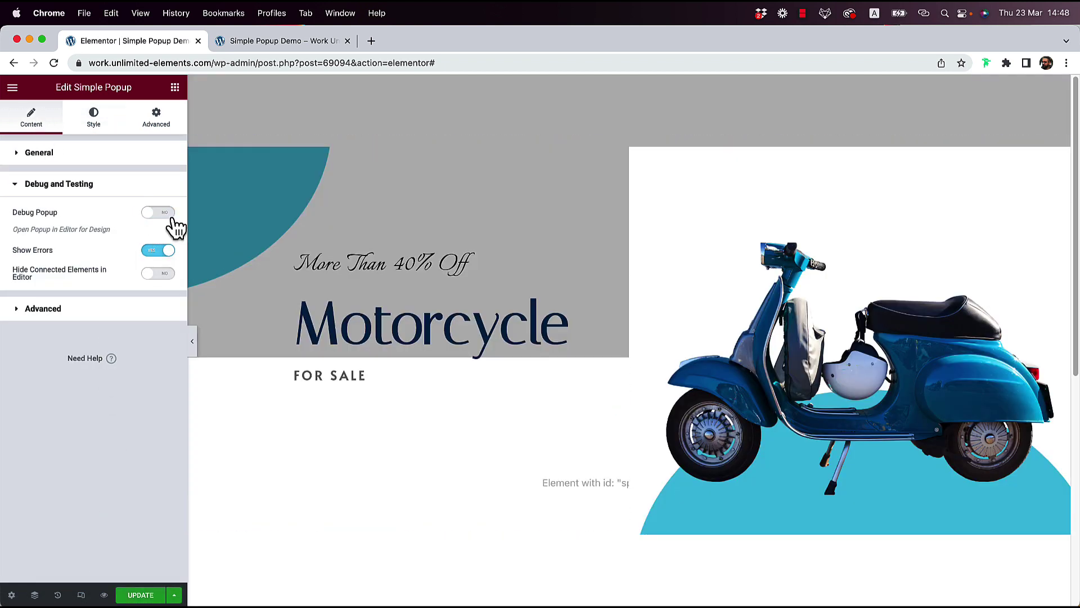
left_click(141, 595)
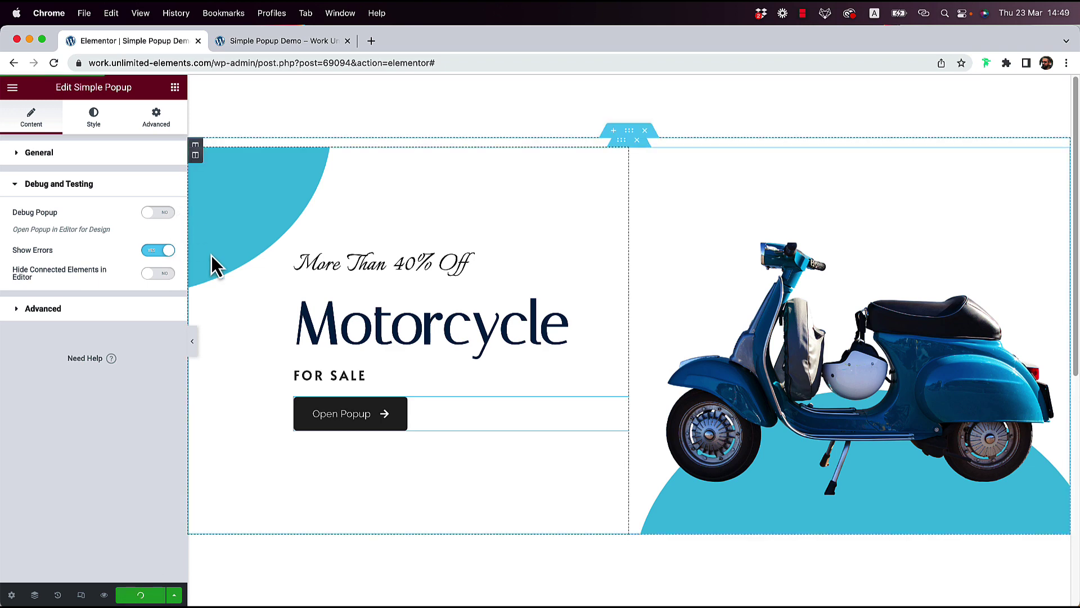
left_click(270, 40)
left_click(177, 428)
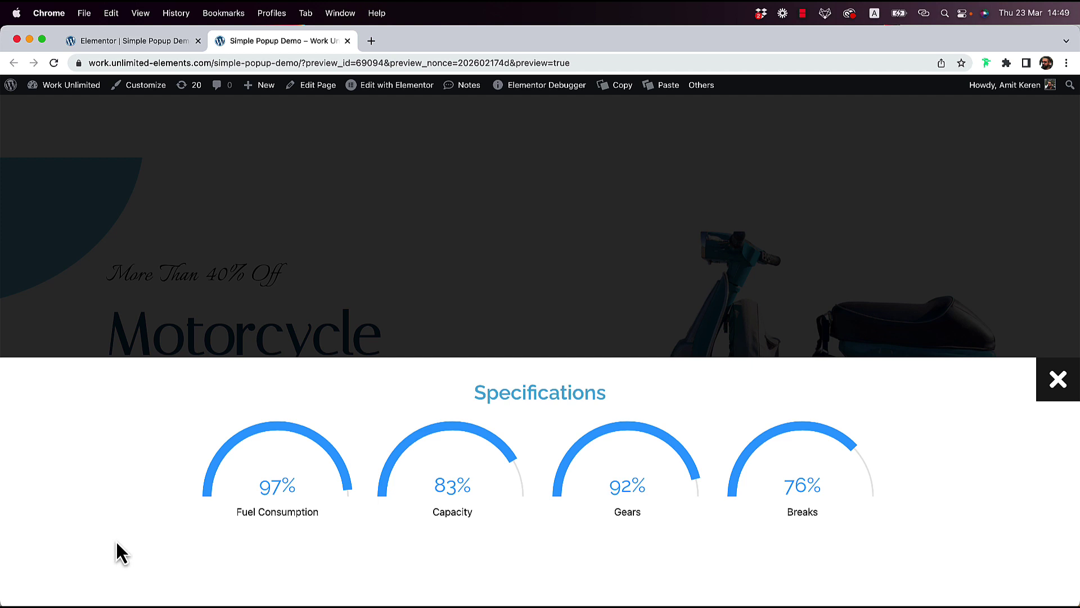
left_click(556, 247)
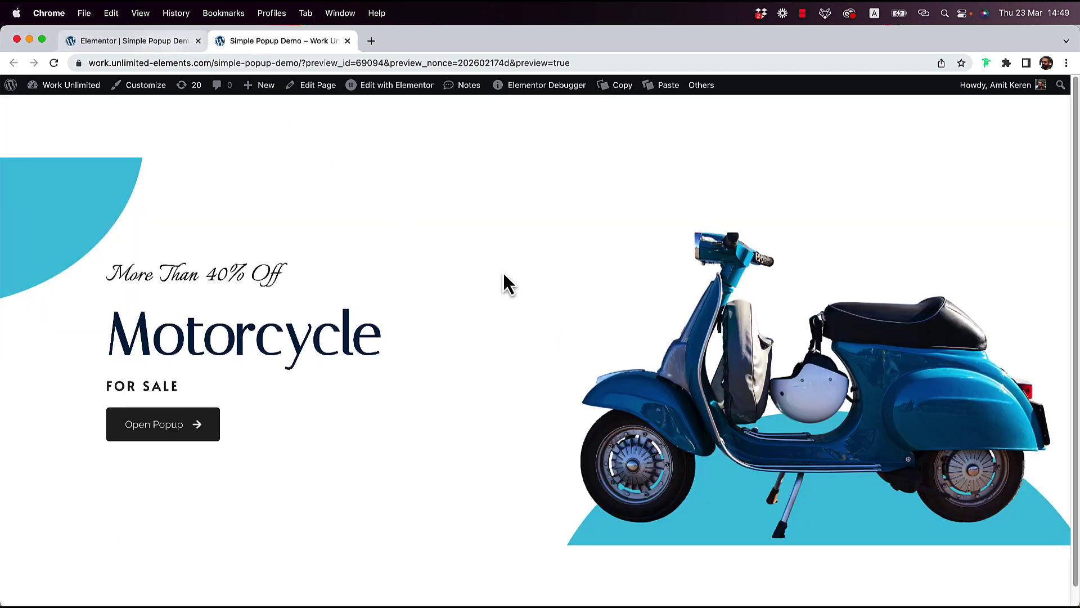
left_click(125, 41)
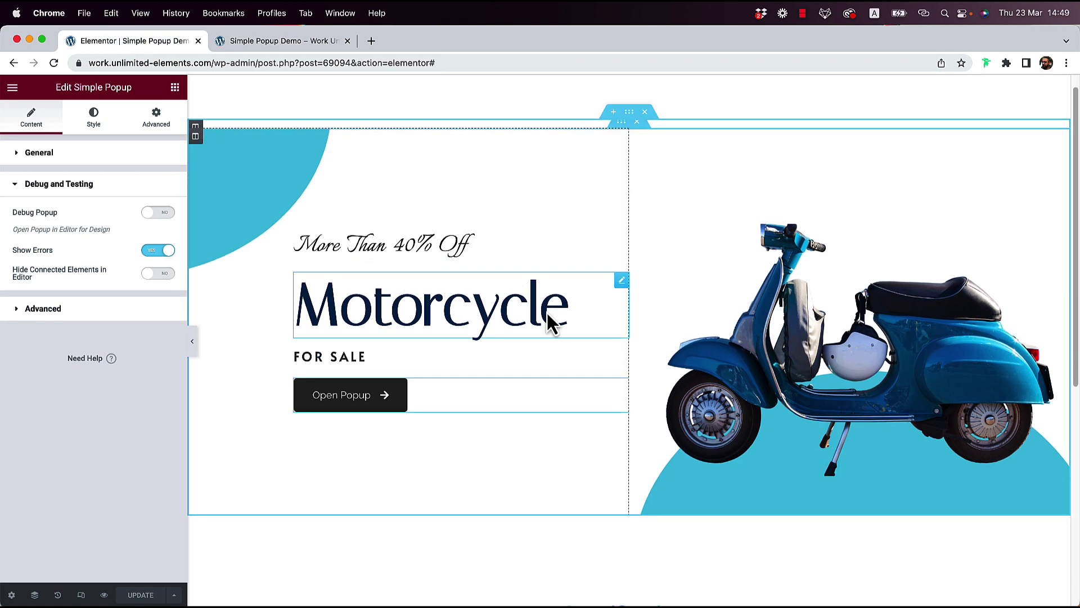
- Switch Hide Connected Elements in Editor to YES so the Specifications section disappears from the canvas
scroll(550, 320, "down", 5)
scroll(540, 316, "up", 5)
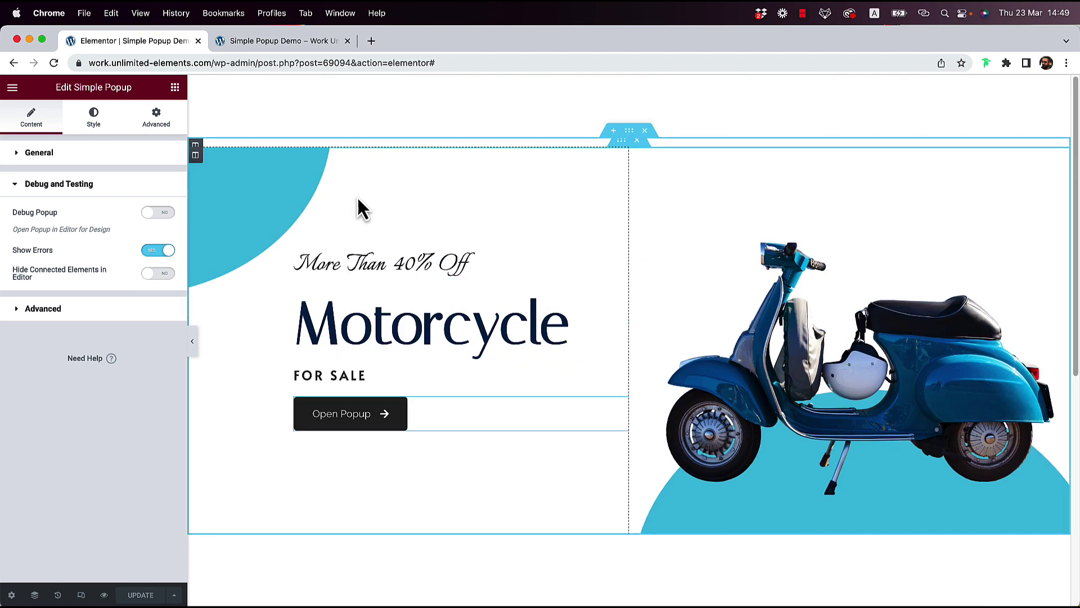
scroll(394, 281, "down", 4)
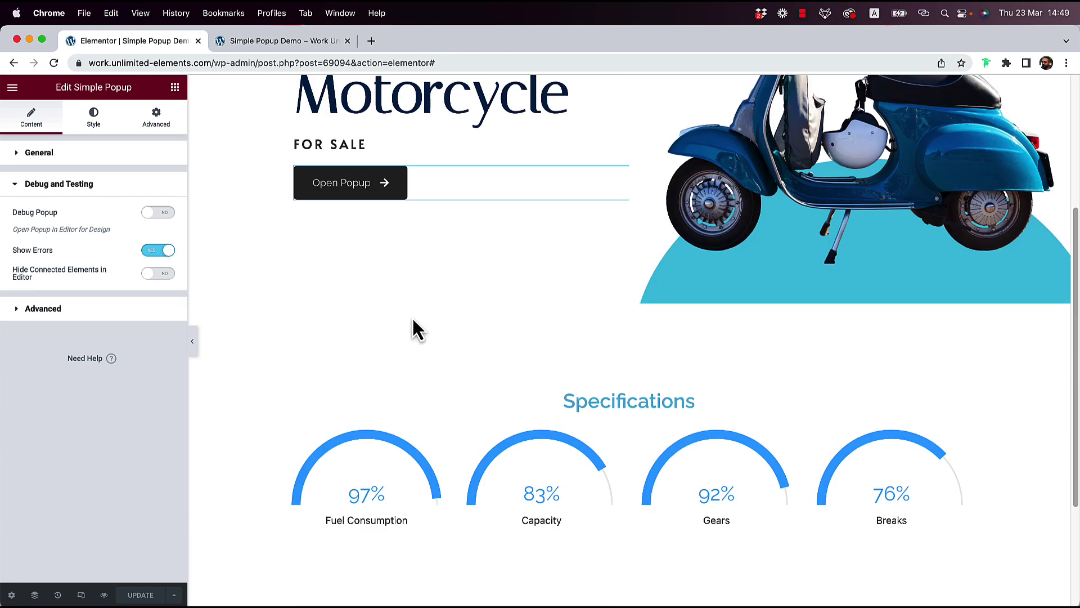
scroll(415, 329, "up", 2)
scroll(681, 411, "down", 2)
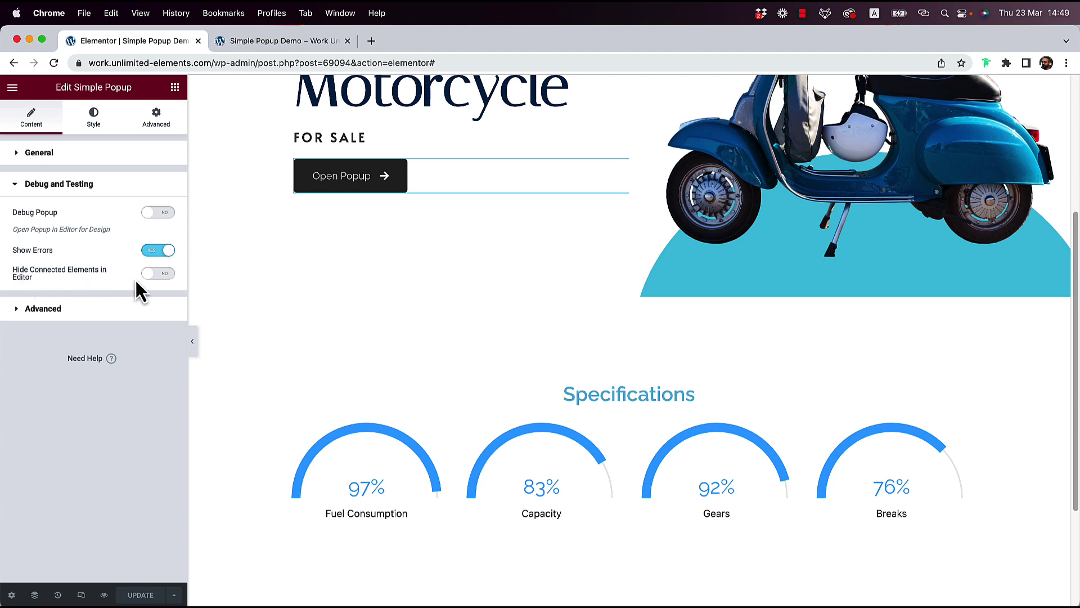
left_click(158, 274)
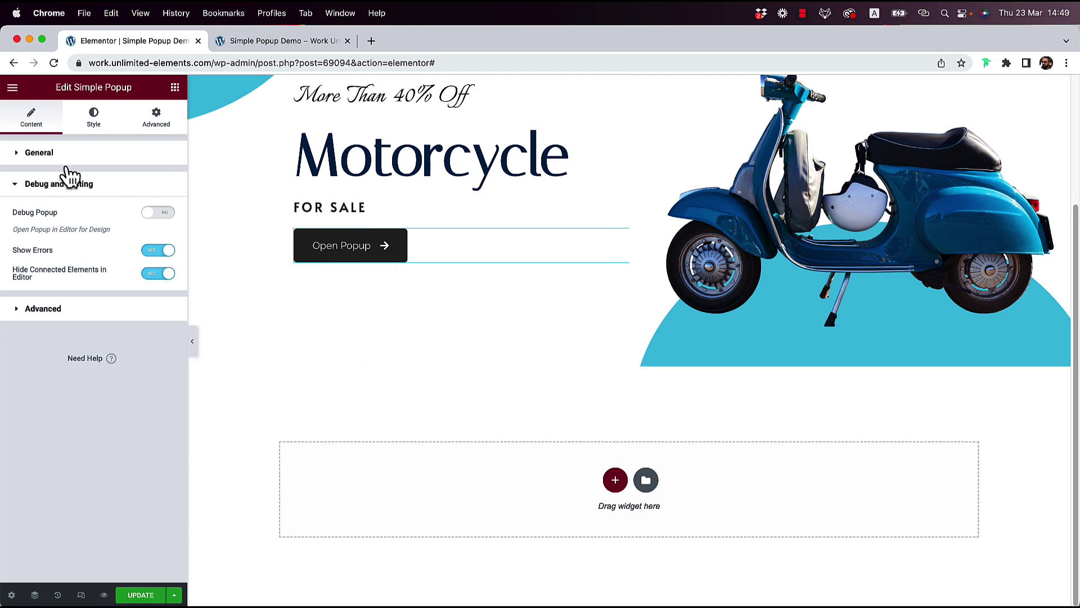
- Switch Show Button Icon to NO under General so the button shows only 'Open Popup'
left_click(39, 153)
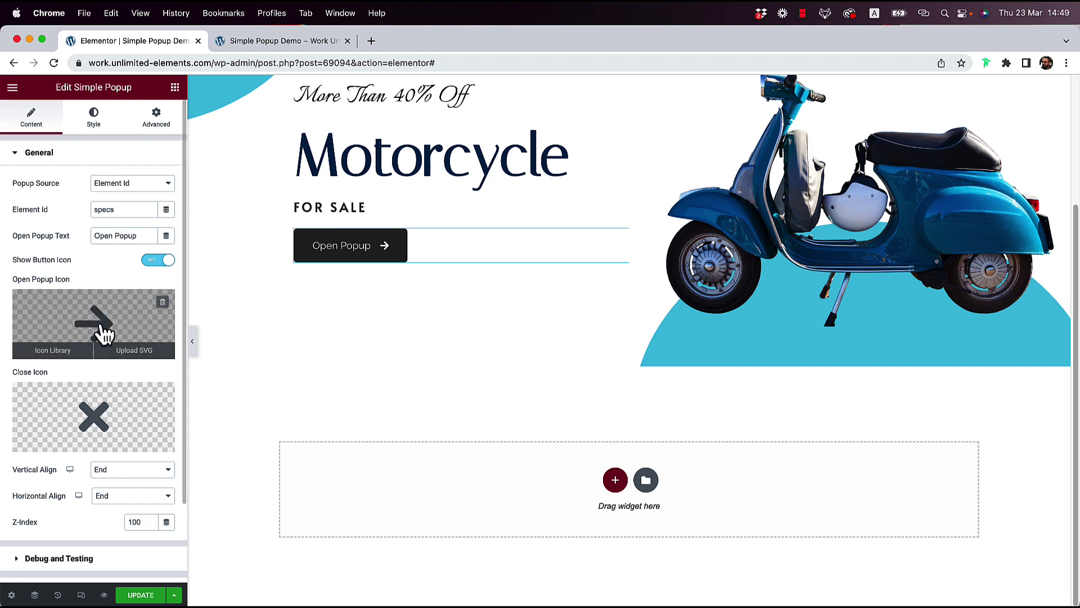
mouse_move(88, 411)
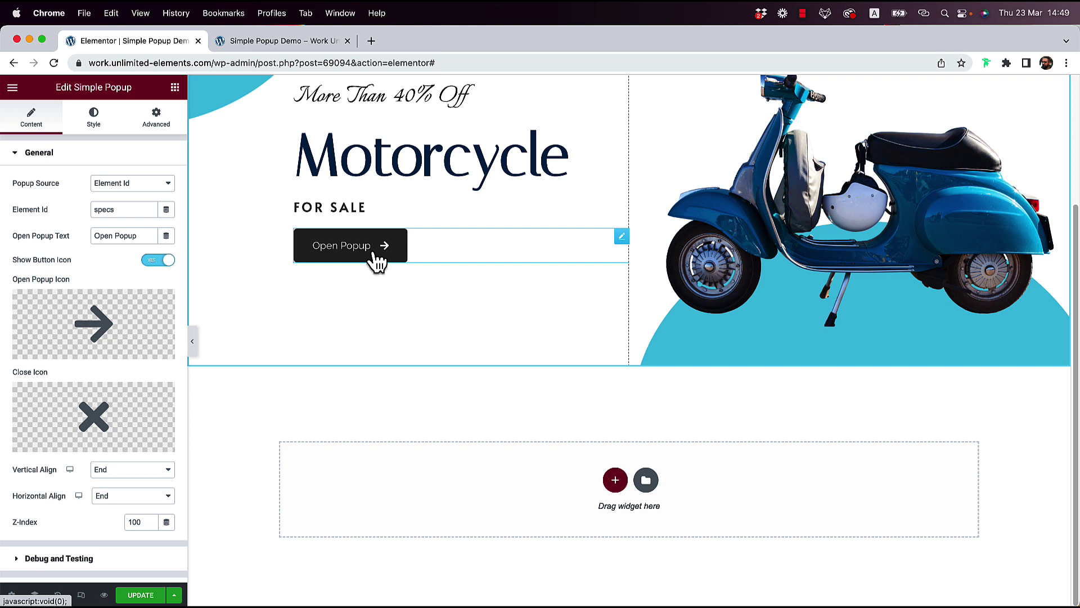
left_click(163, 263)
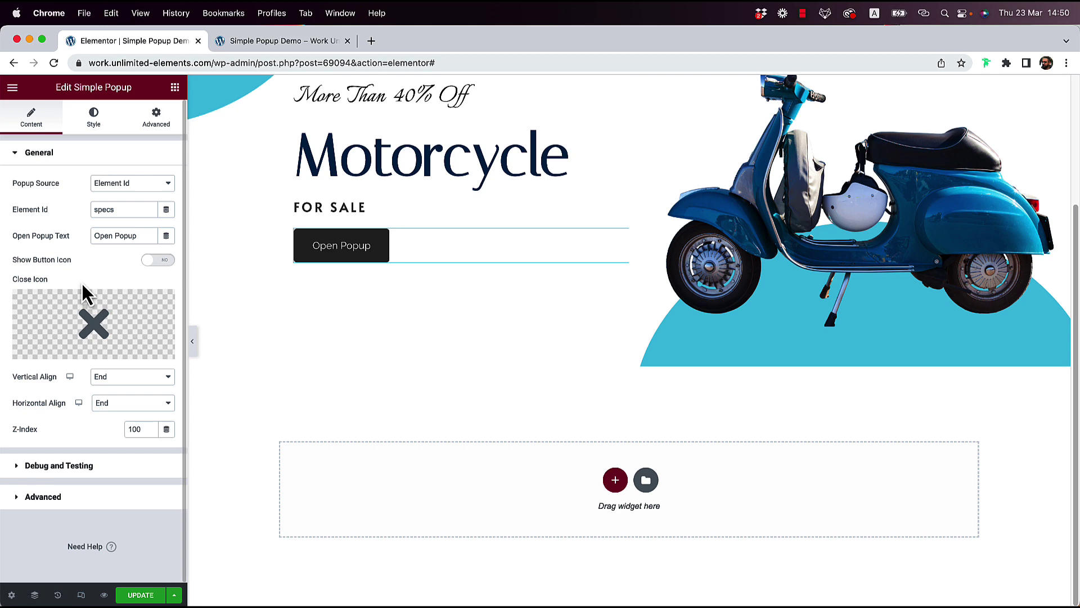
scroll(562, 388, "up", 5)
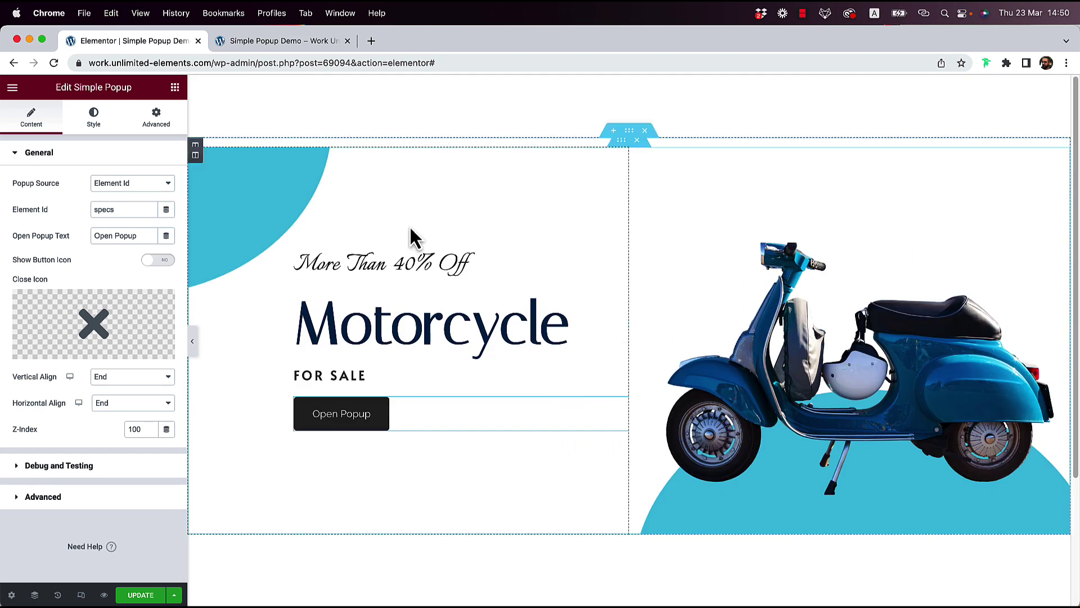